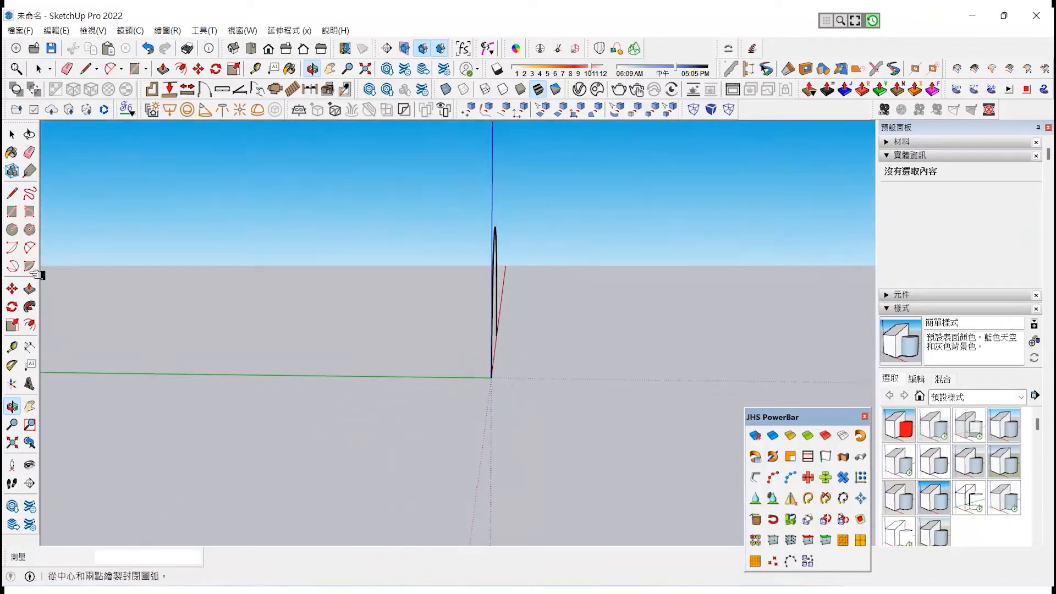
Step: Rotate the arch curve 15 degrees about the red axis, pivoting at the origin
click(11, 306)
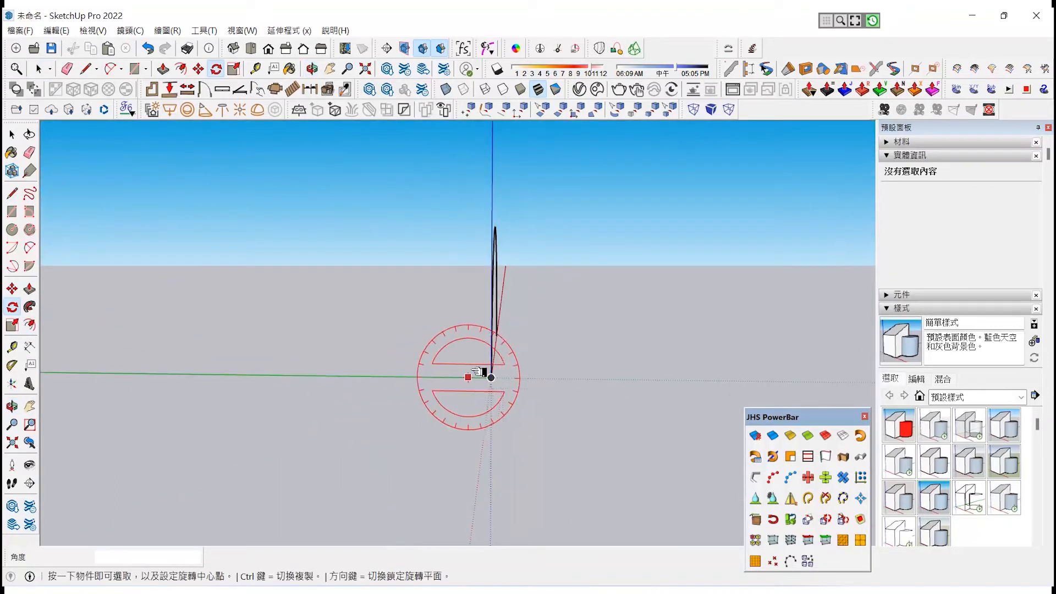
click(492, 378)
click(496, 336)
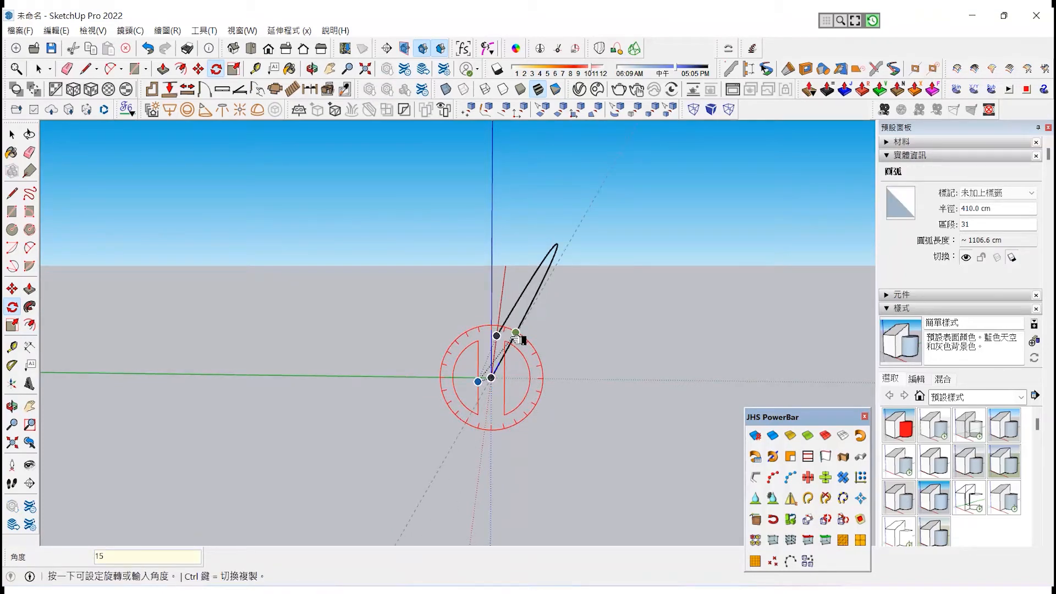
click(505, 335)
Step: Draw a 200 cm line from the origin along the green axis
click(12, 192)
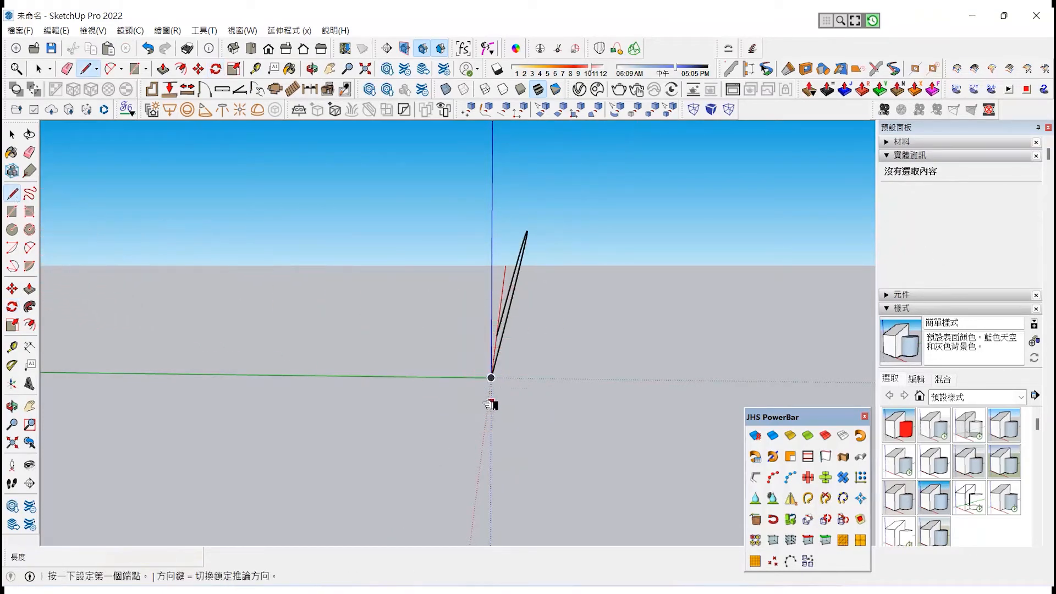
click(491, 378)
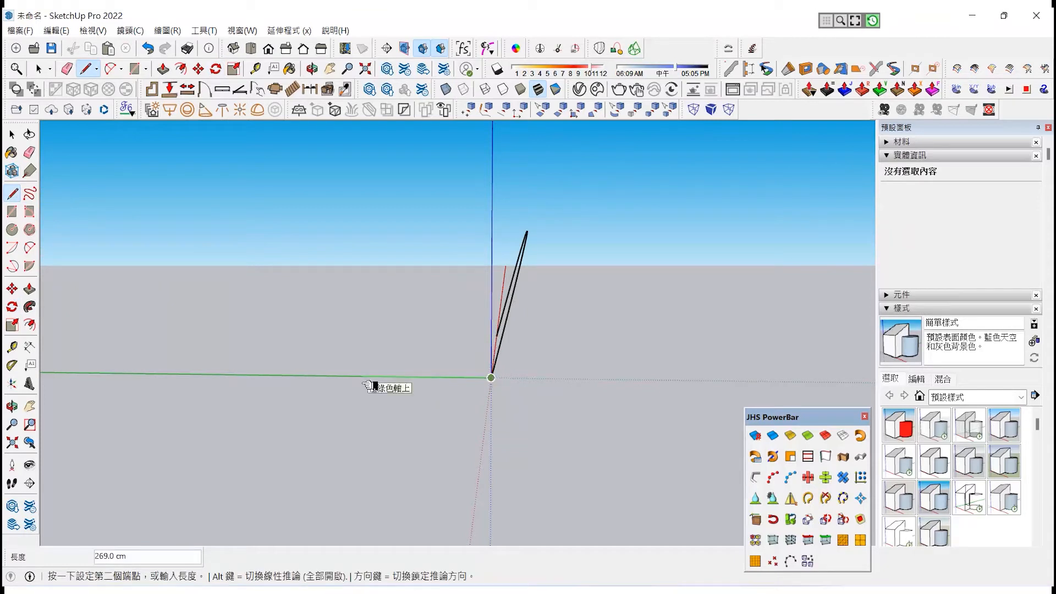
key(Return)
key(Escape)
Step: Mirror the tilted arch across a vertical plane through the 200 cm line's midpoint, keeping the original arch
click(12, 134)
click(512, 286)
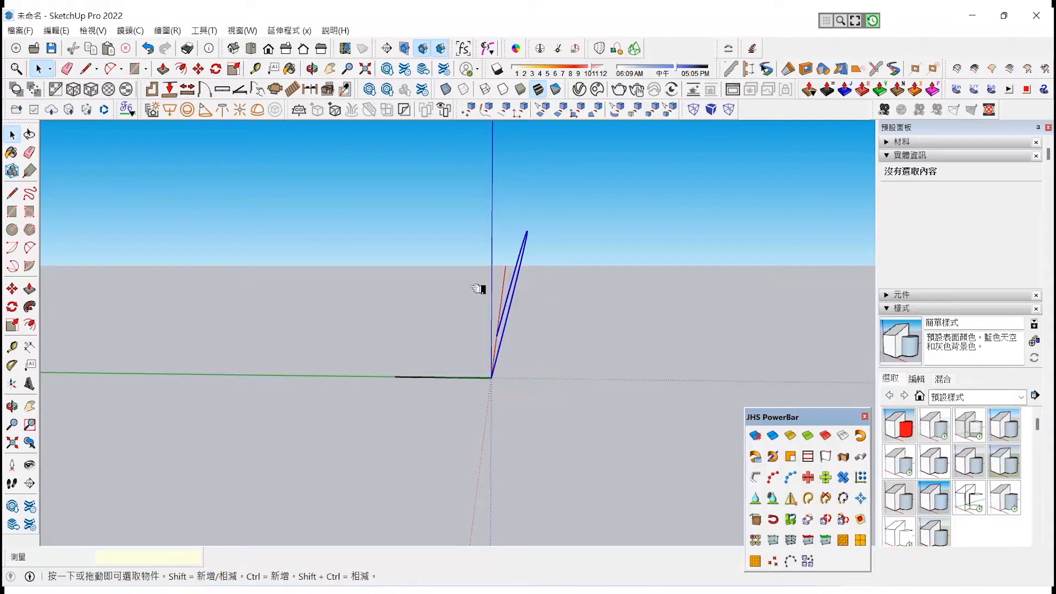
click(16, 410)
drag(542, 408, 390, 434)
click(808, 499)
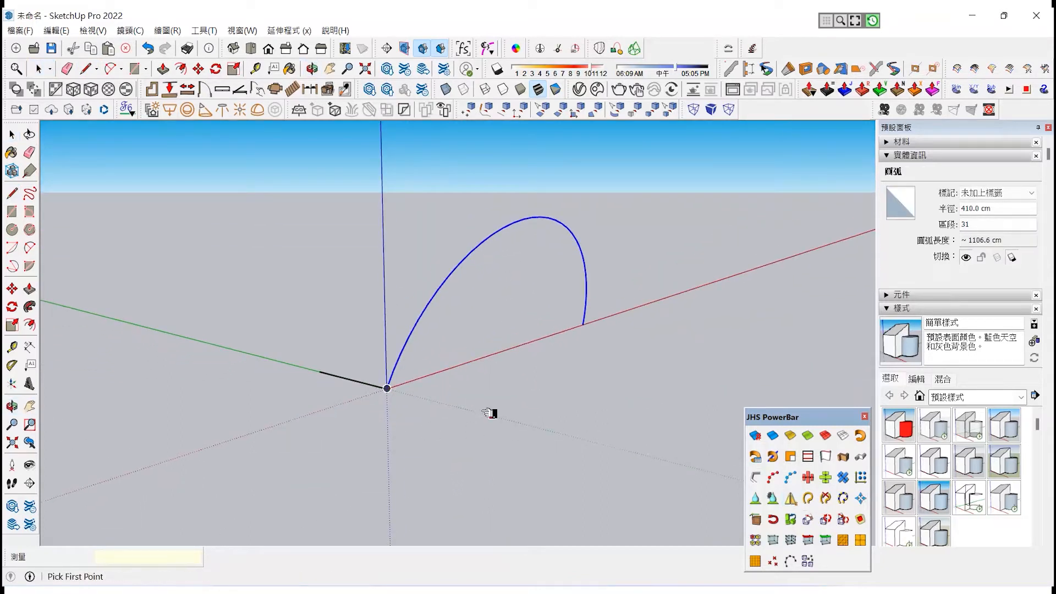
click(348, 379)
click(326, 398)
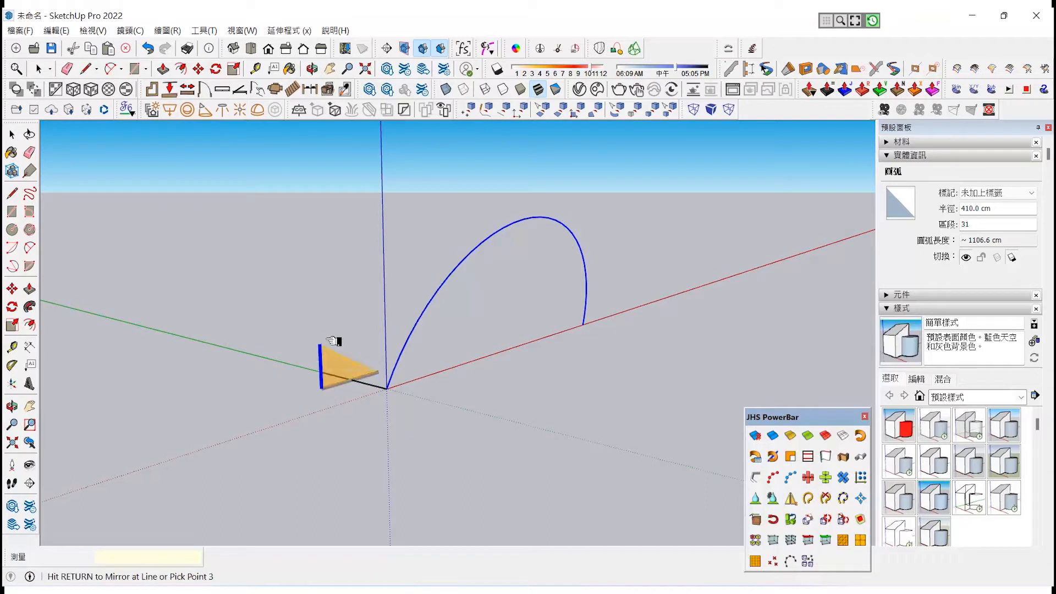
click(327, 338)
scroll(353, 365, up, 1)
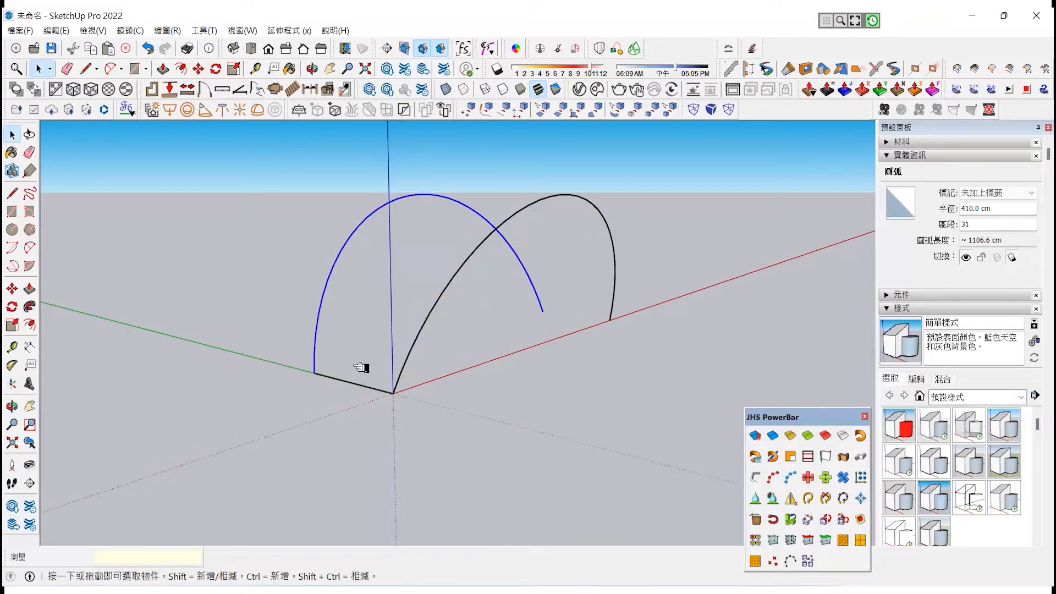
Step: Delete the 200 cm base line joining the two arches at the origin
key(Delete)
key(ctrl+z)
click(355, 384)
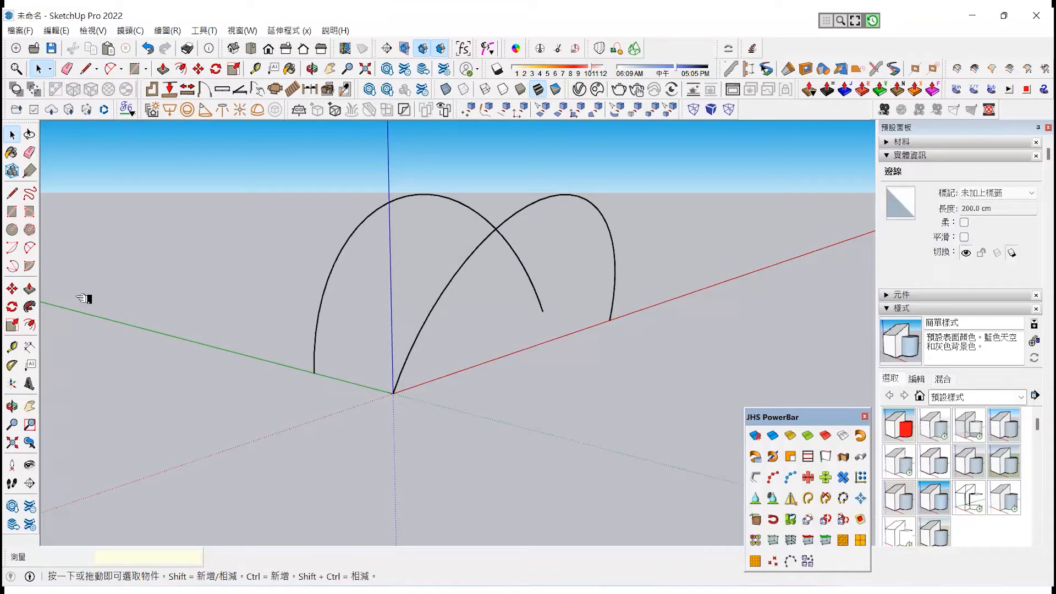
Step: Draw a two-point arc joining the arches' base ends at the origin side, bulging outward 40 cm along the red axis
click(29, 248)
click(314, 373)
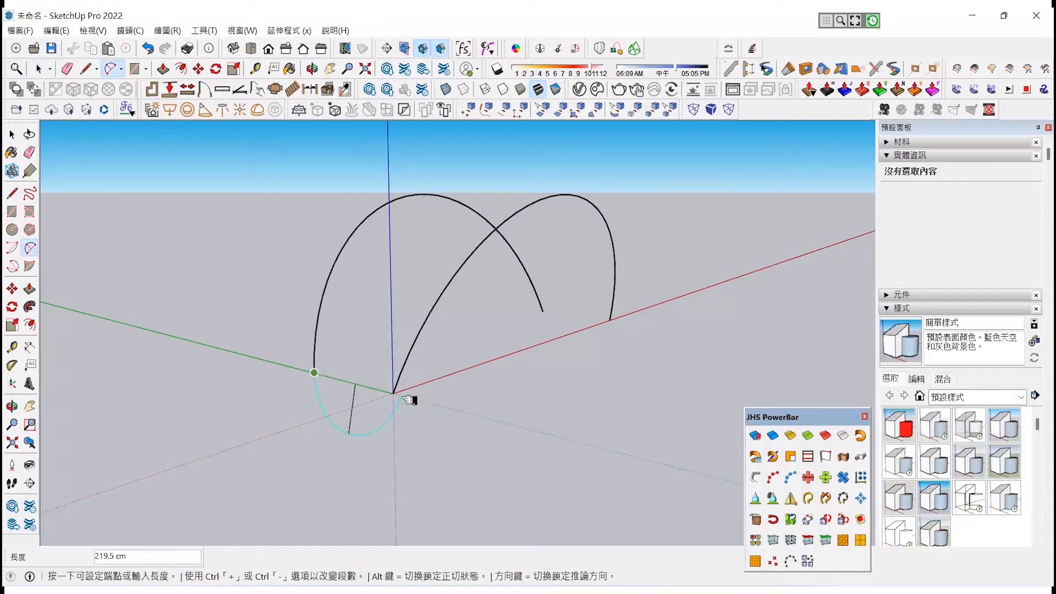
click(393, 393)
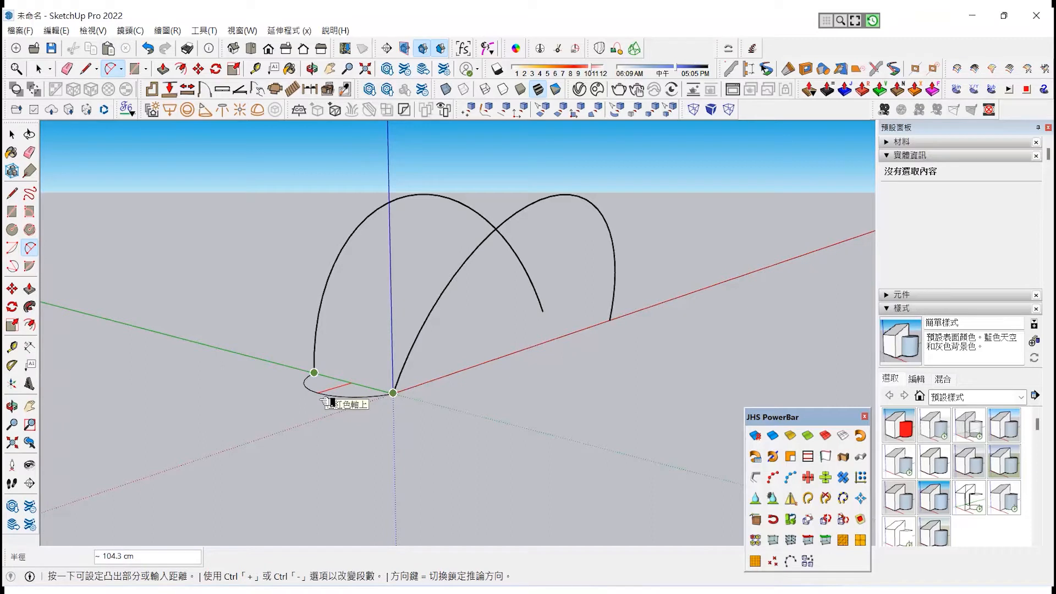
text(4)
key(Return)
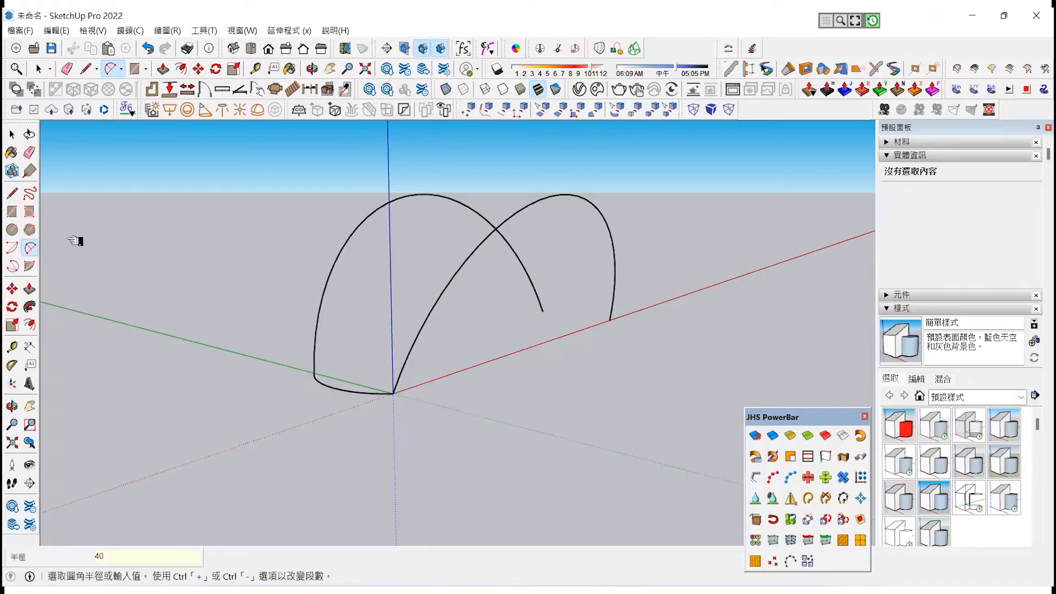
Step: Mirror the base arc to the far side of the arches, keeping the original arc
key(space)
click(344, 389)
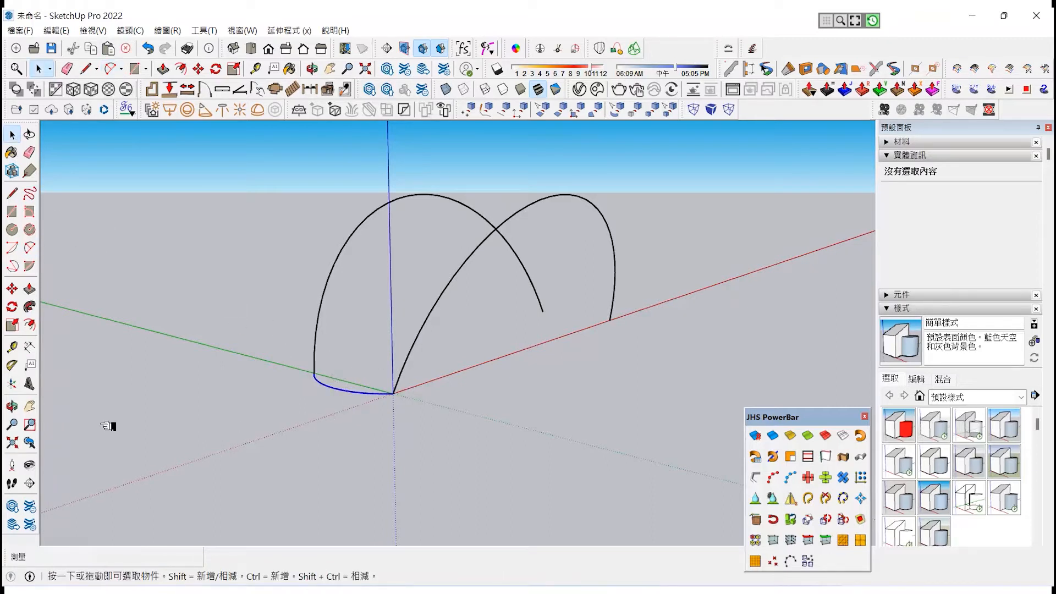
middle_drag(210, 427, 379, 419)
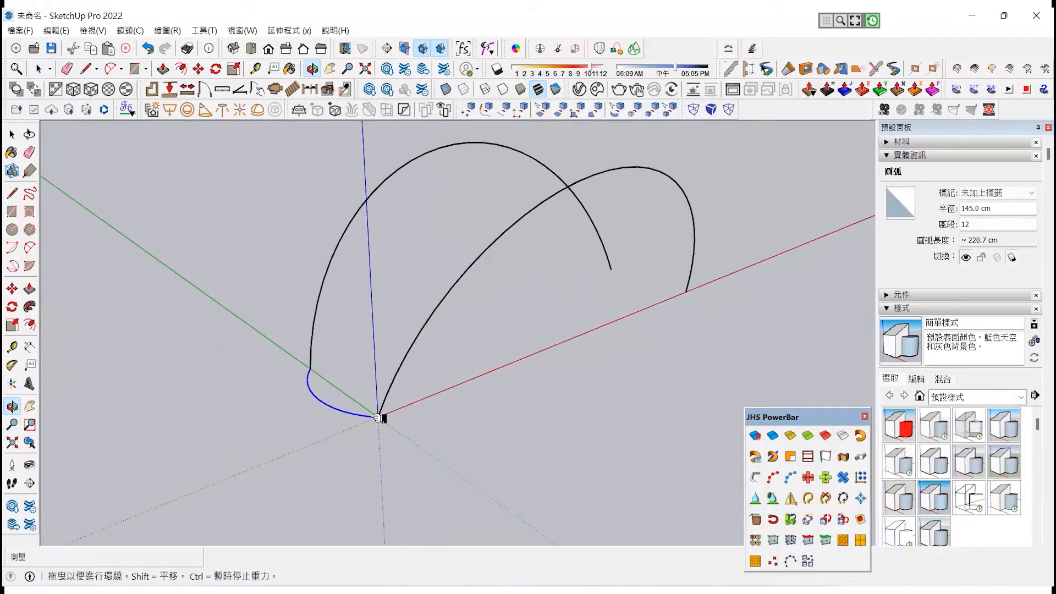
click(791, 499)
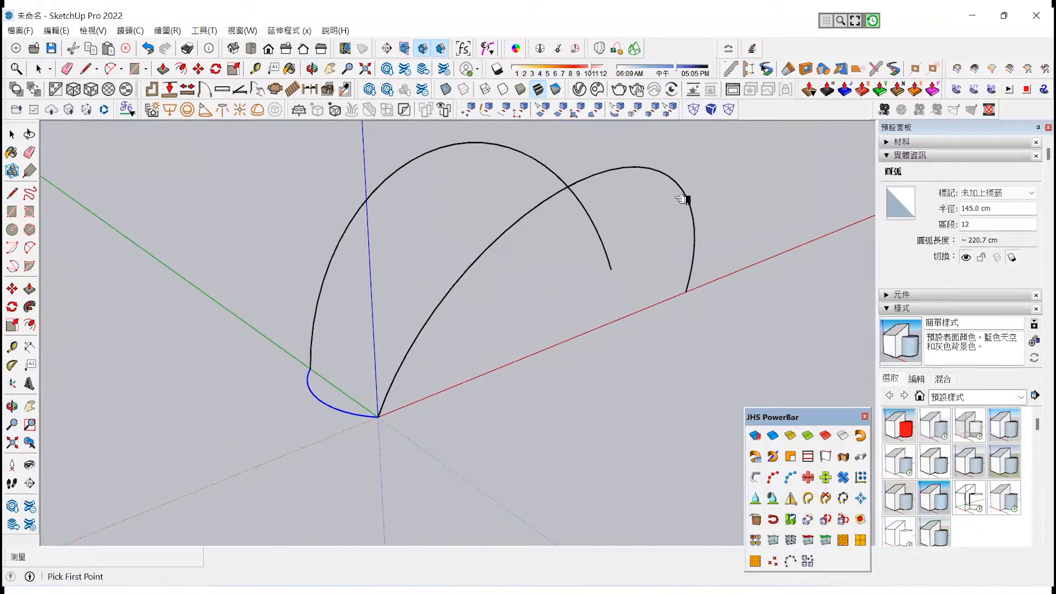
click(605, 175)
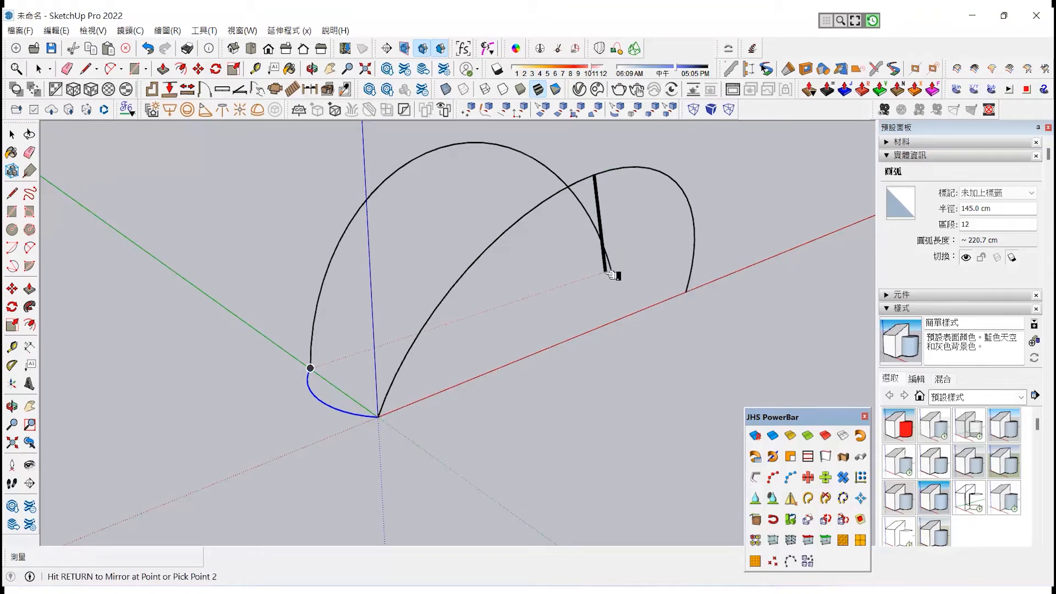
click(588, 267)
click(627, 285)
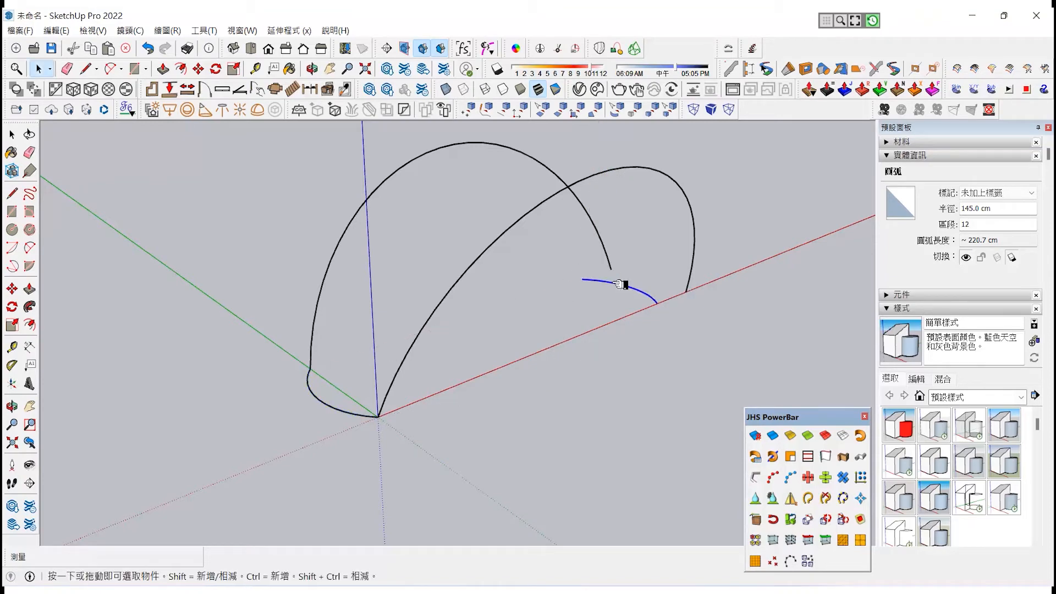
Step: Move the mirrored base arc by its endpoint onto the first arch's far base end so it joins both arches
click(13, 288)
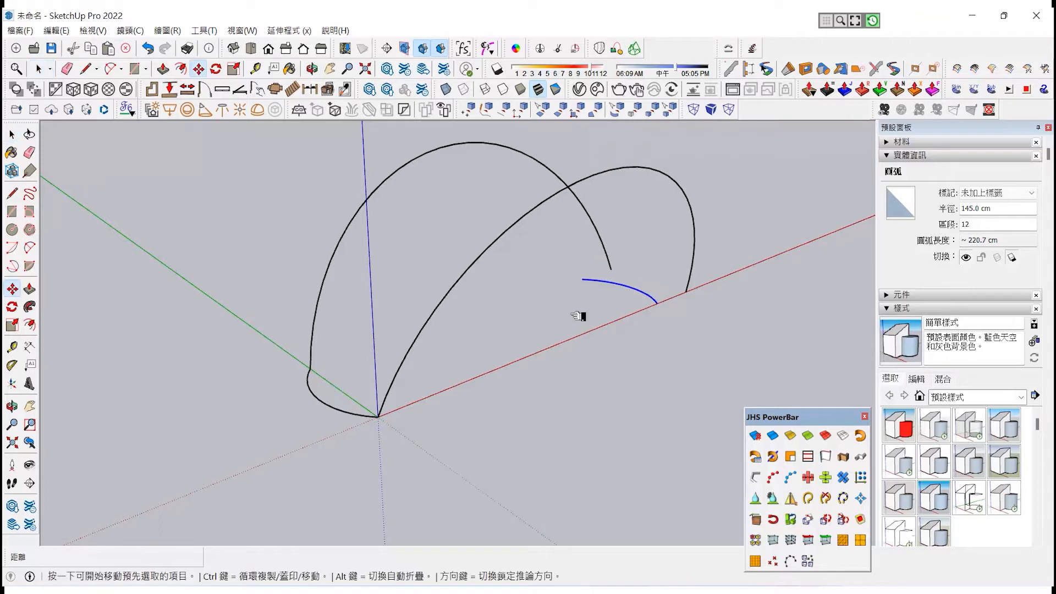
click(655, 302)
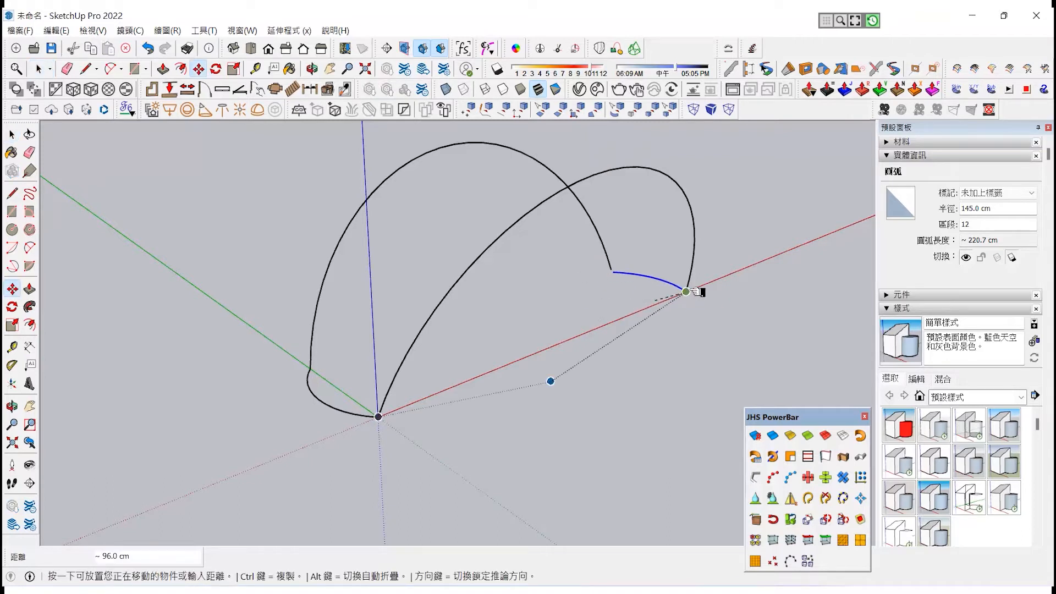
scroll(687, 291, up, 2)
click(562, 345)
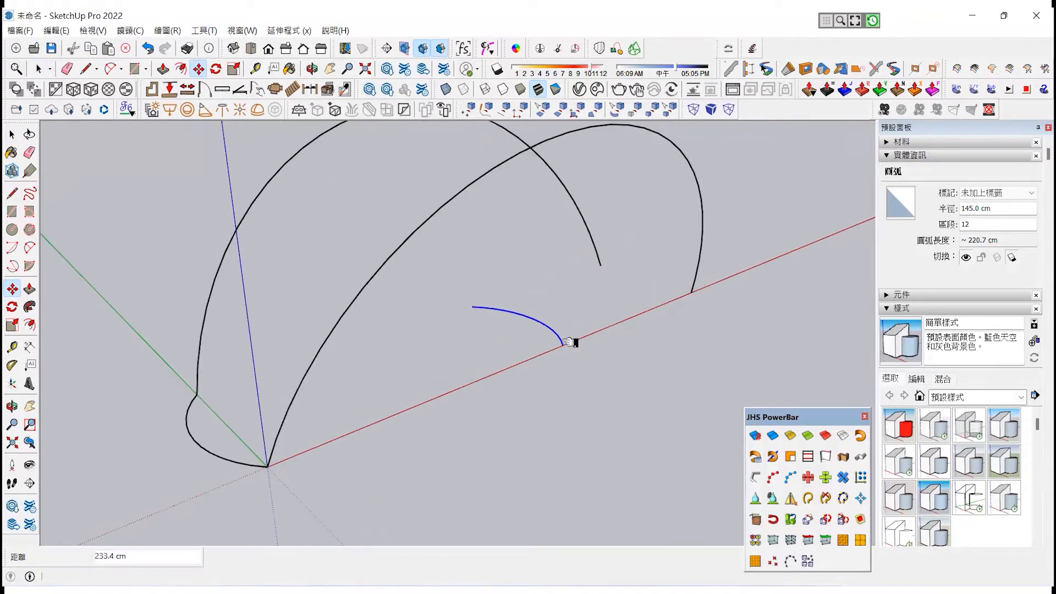
click(562, 345)
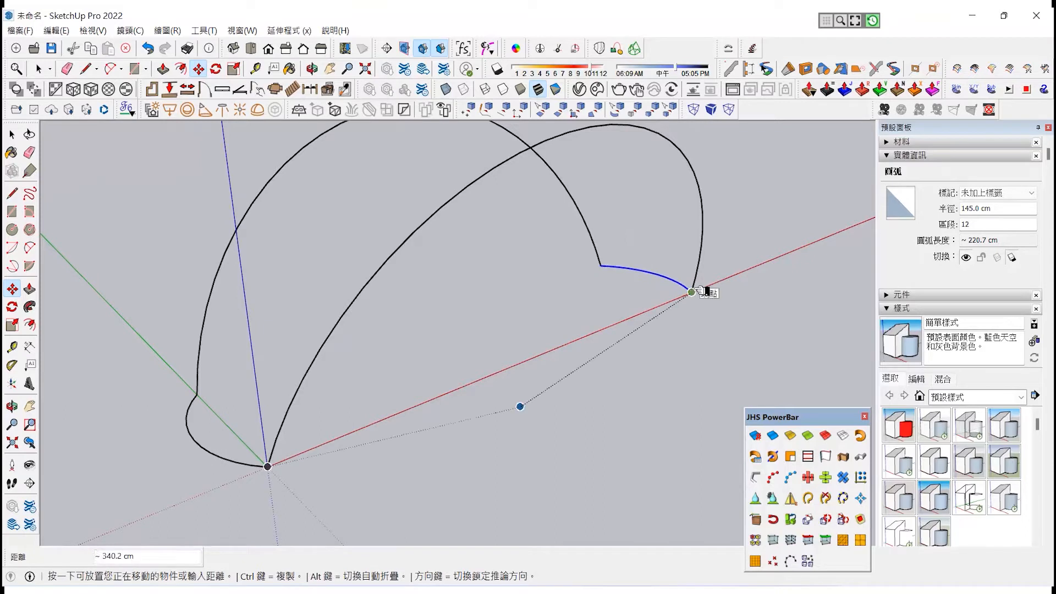
click(704, 291)
scroll(619, 326, down, 3)
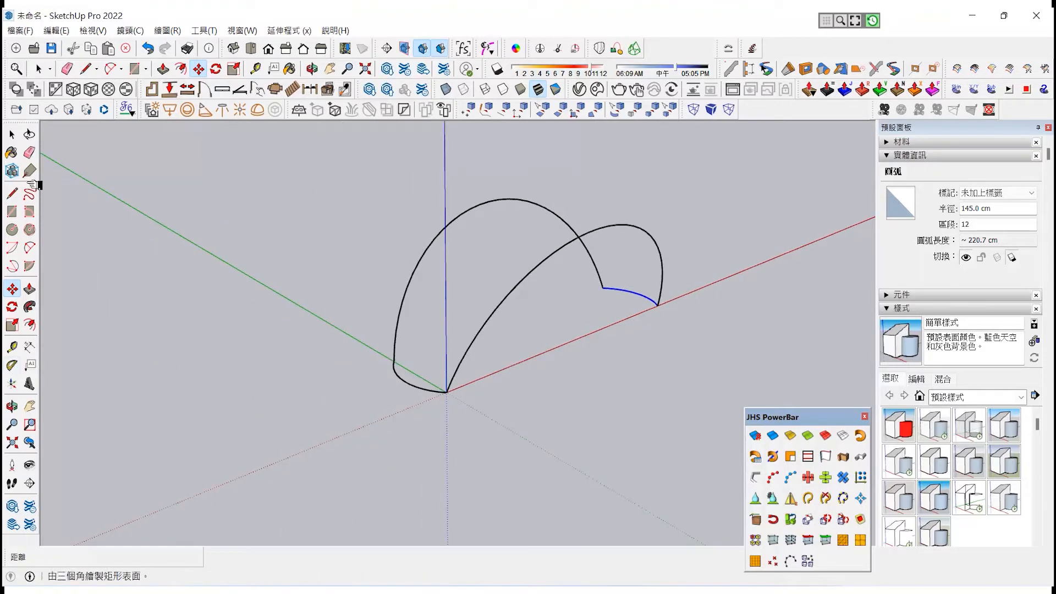
Step: Select the complete four-arc frame and copy it 700 cm along the green axis
click(12, 134)
drag(342, 420, 341, 420)
key(m)
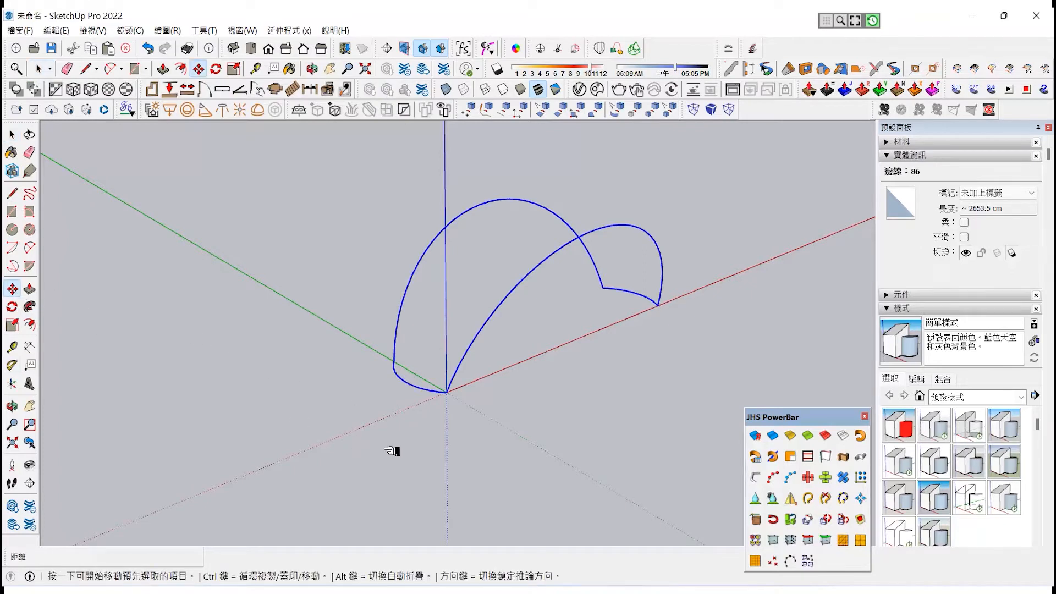
key(ctrl)
click(392, 451)
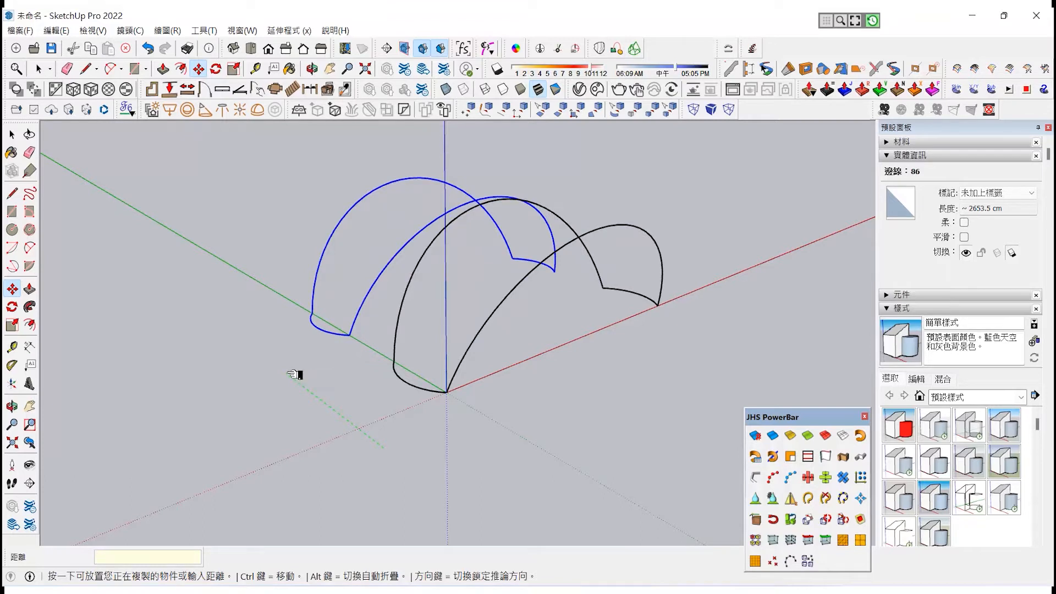
key(Return)
Step: Measure the spacing between matching base endpoints of the copied and original frames with the Tape Measure, then clear the selection
click(13, 406)
drag(160, 387, 361, 406)
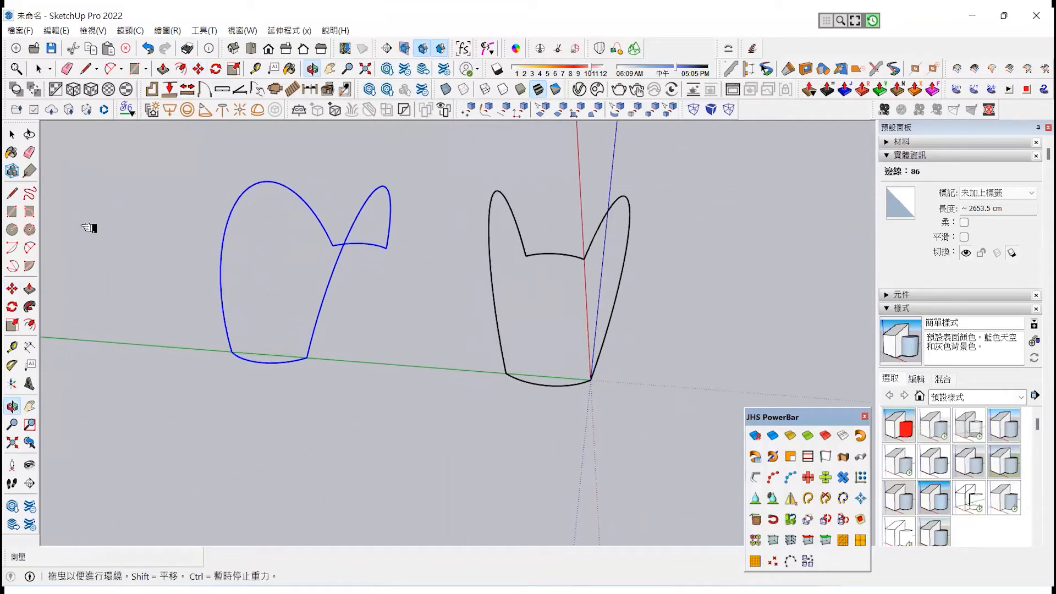
click(12, 346)
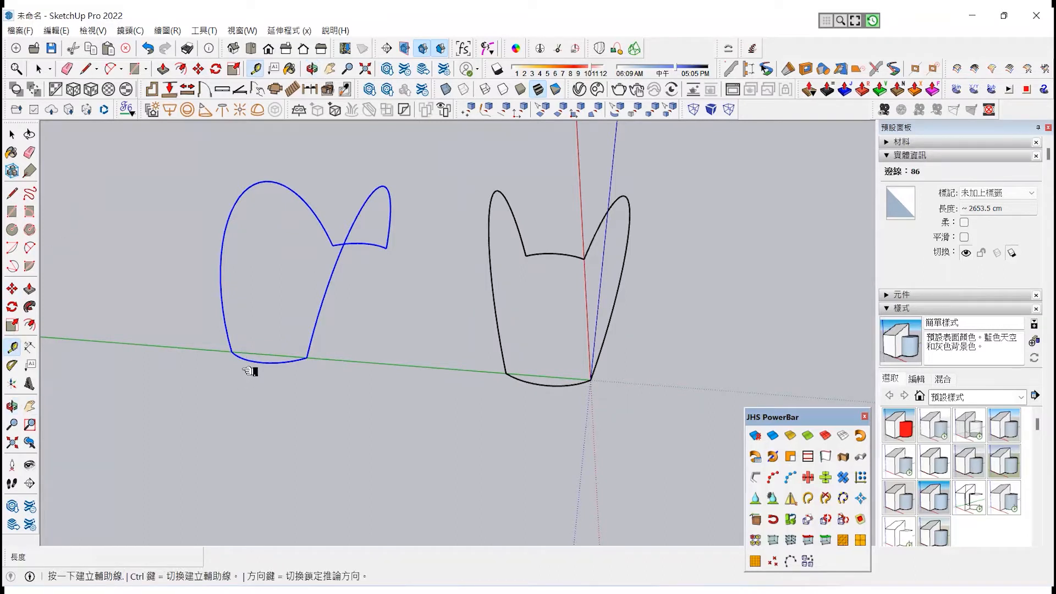
click(231, 352)
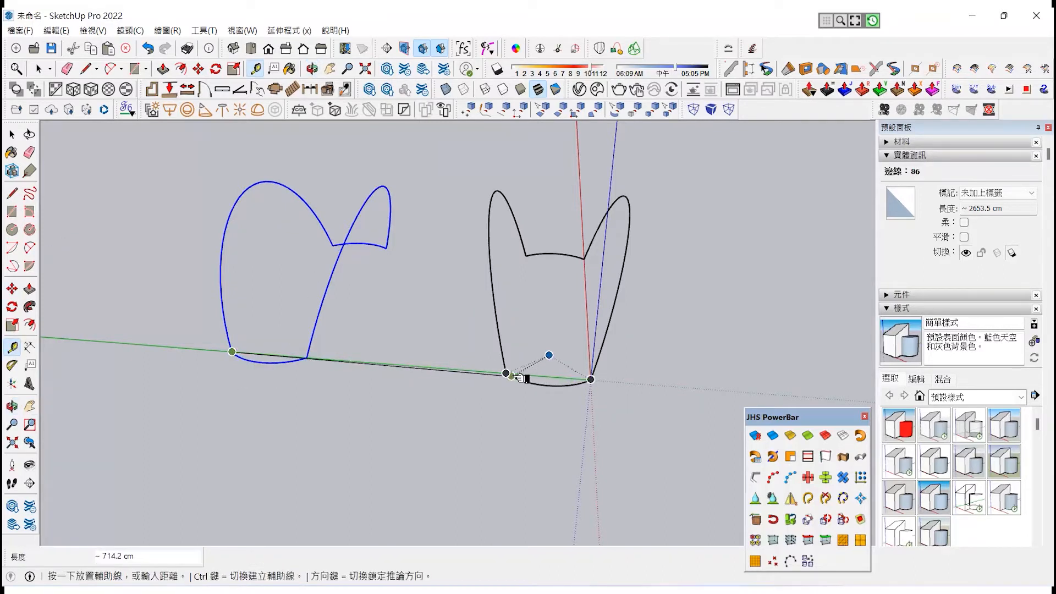
click(505, 374)
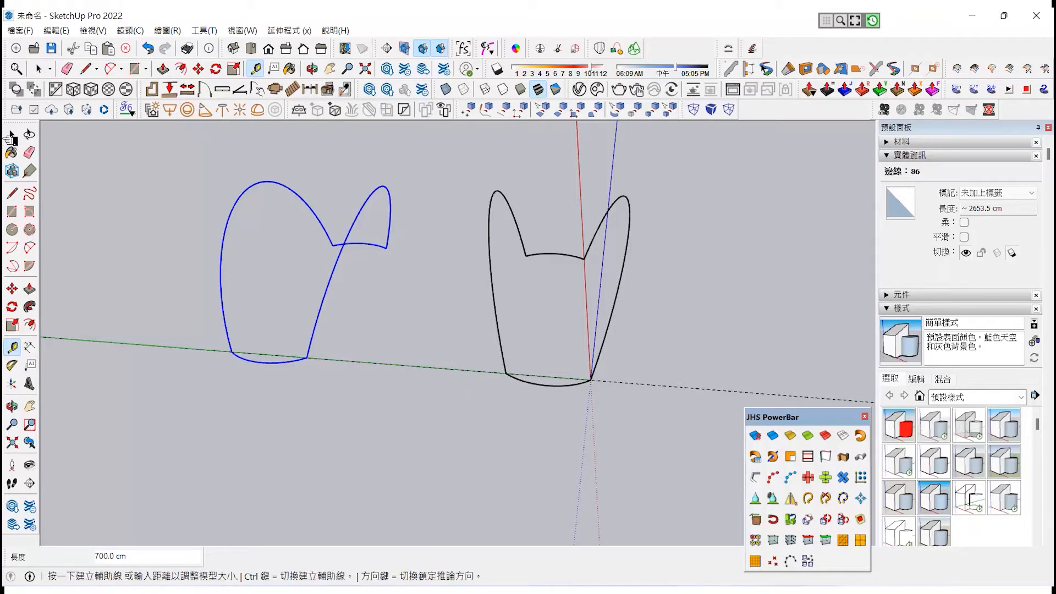
key(space)
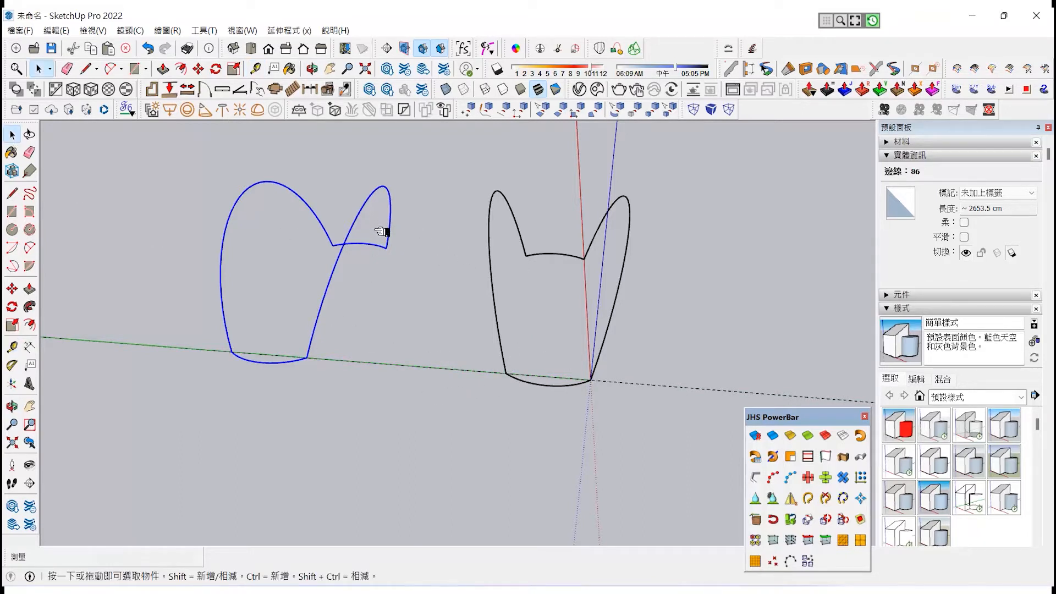
click(441, 284)
Step: Select the four connected arcs of the original frame and generate a Curviloft Skinning surface across them
scroll(548, 294, up, 1)
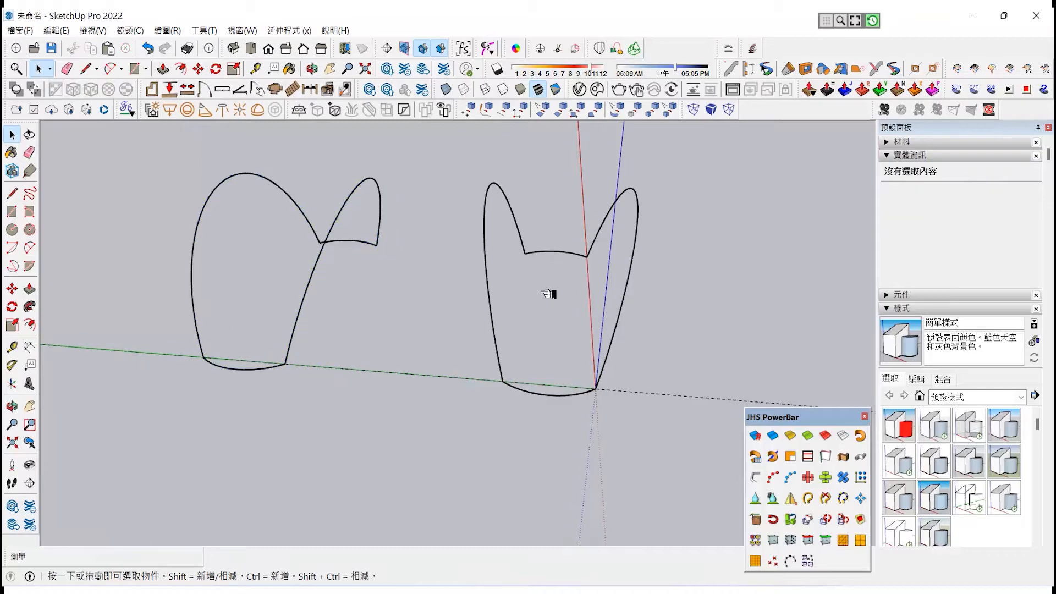
middle_drag(48, 406, 558, 379)
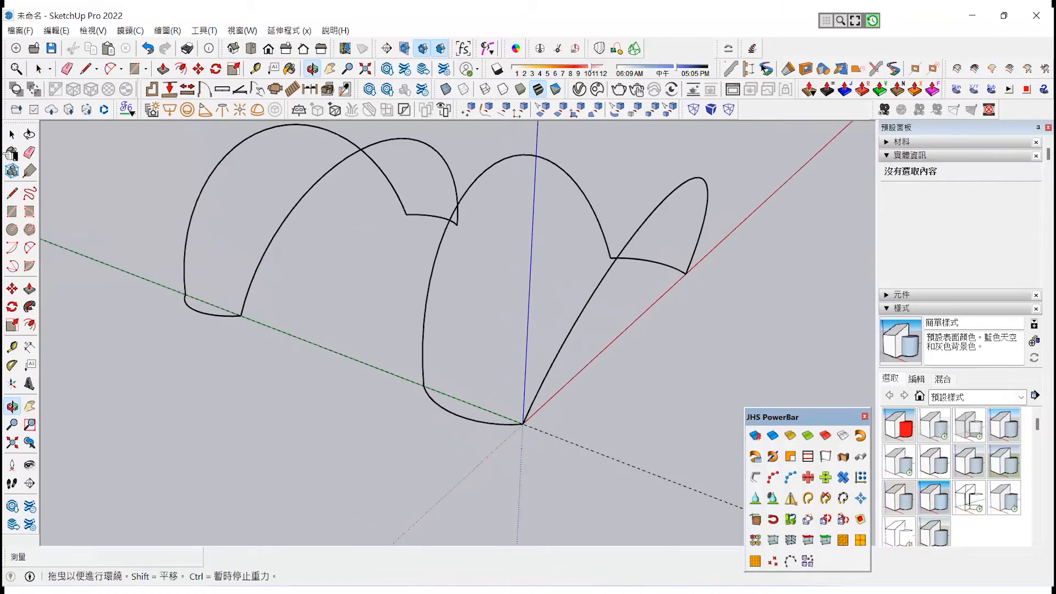
key(space)
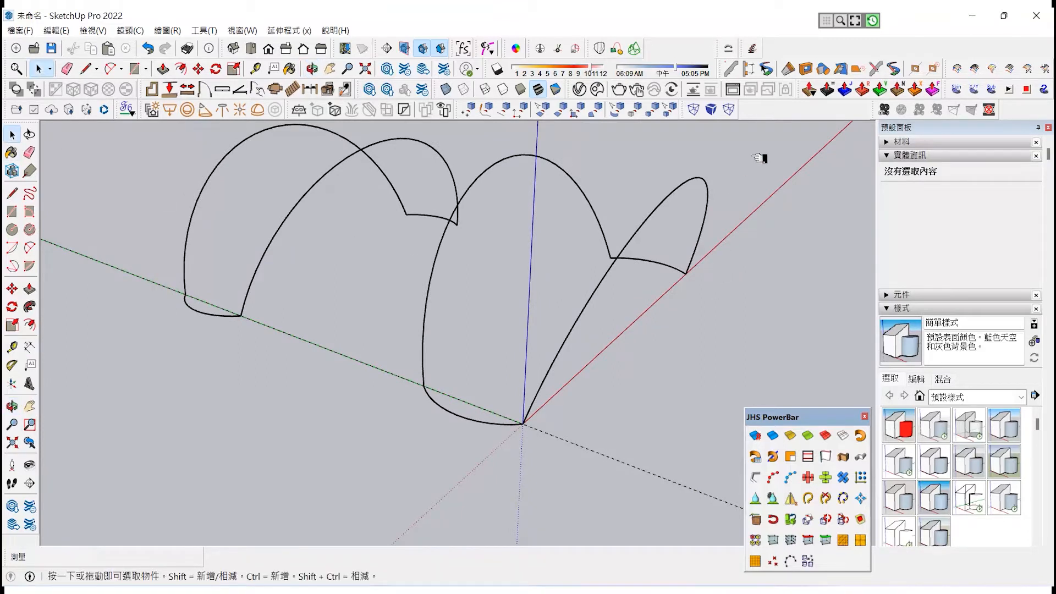
drag(590, 49, 787, 220)
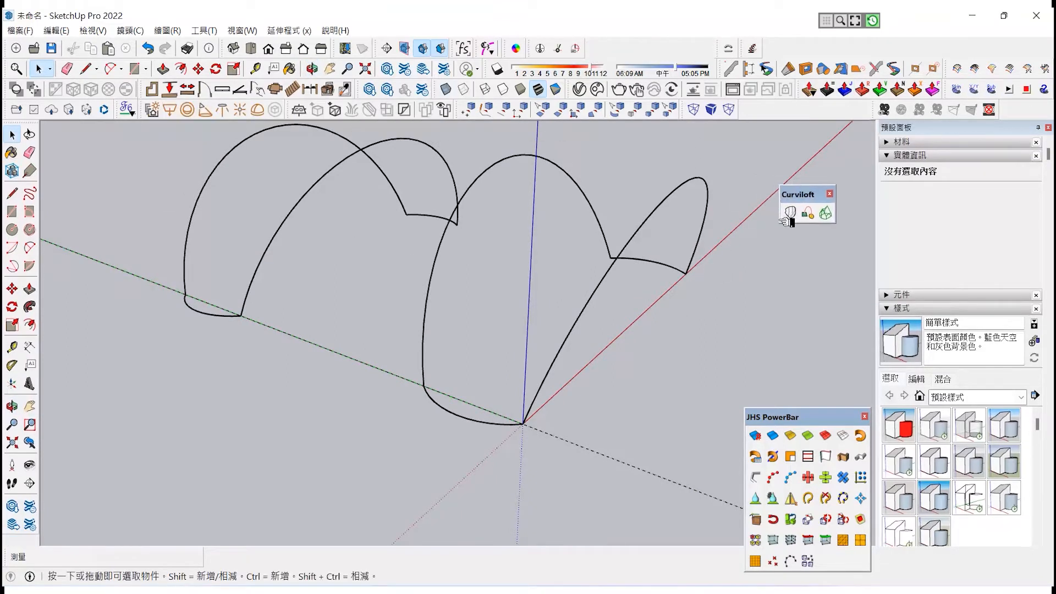
click(678, 269)
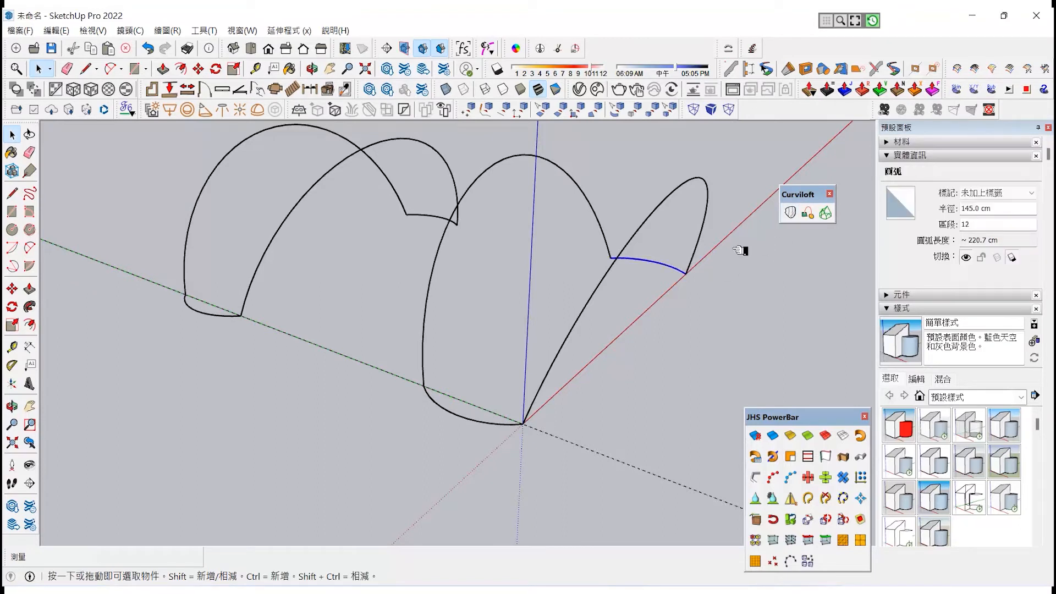
ctrl+click(586, 312)
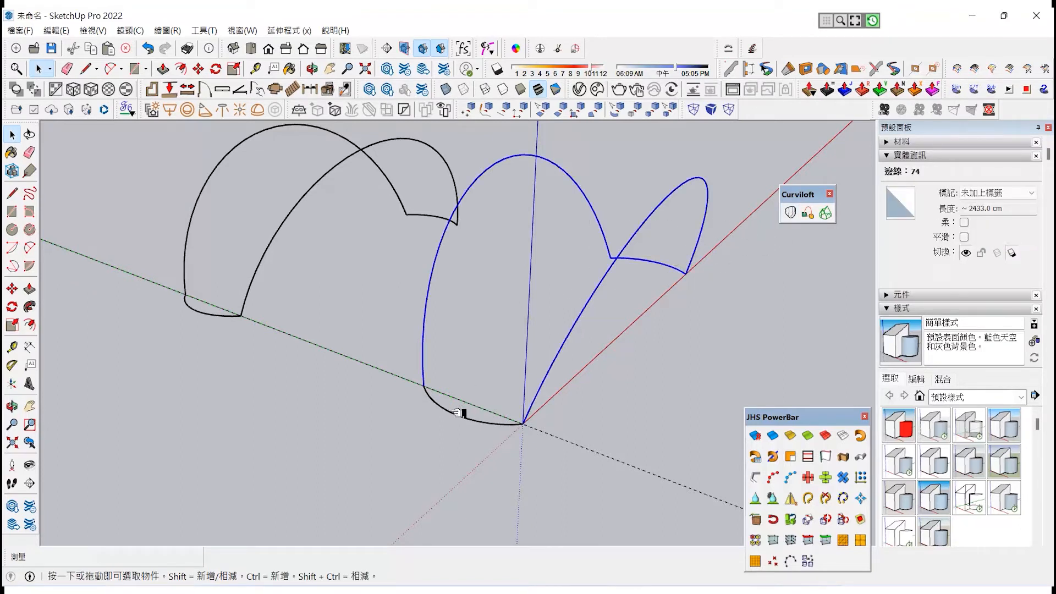
click(826, 213)
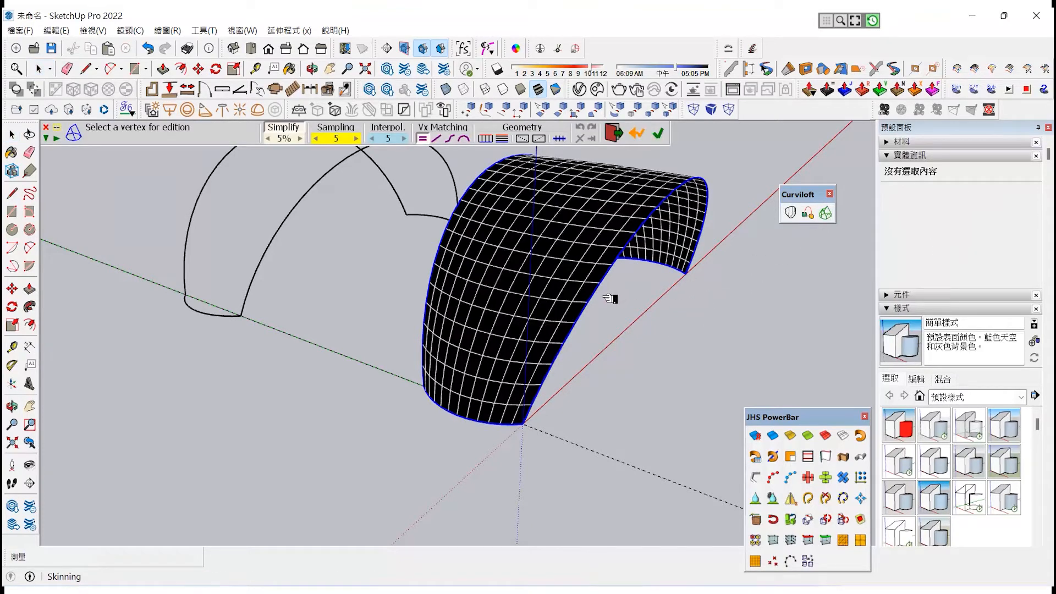
key(Return)
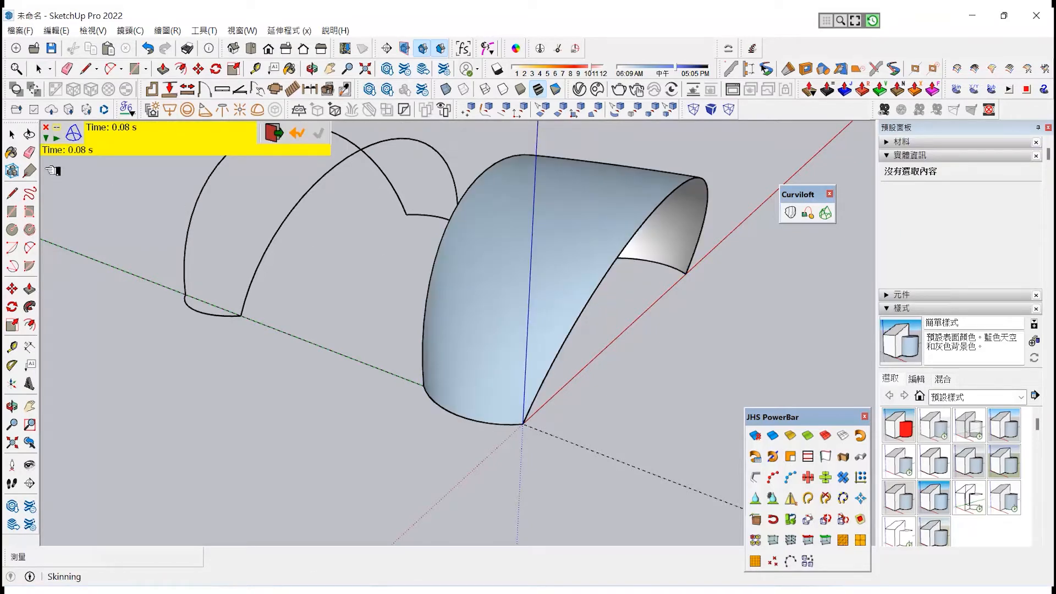
Step: Open the new skinned surface group, select its entire mesh and reverse the faces
click(14, 135)
double_click(552, 293)
click(553, 293)
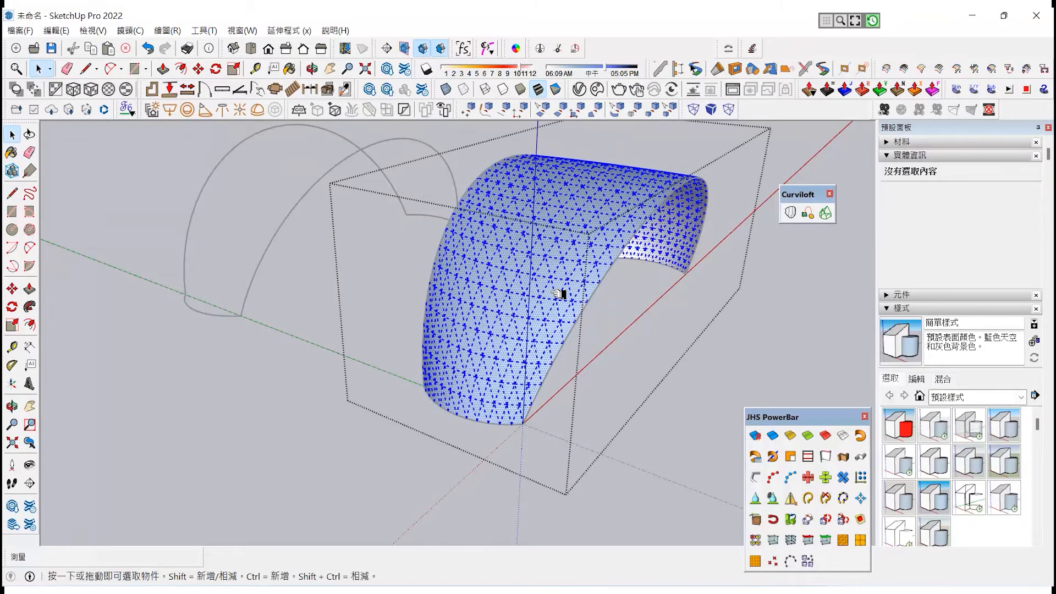
right_click(559, 295)
click(599, 183)
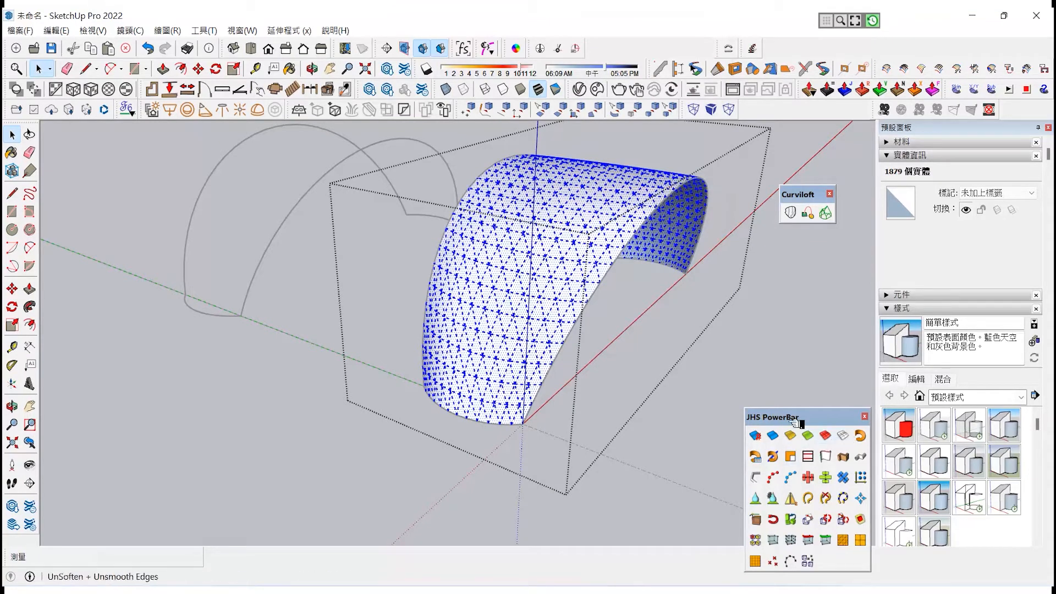
Step: Set the mesh's soften edges angle to 0 degrees and turn off smooth normals to expose the triangular edges
right_click(579, 302)
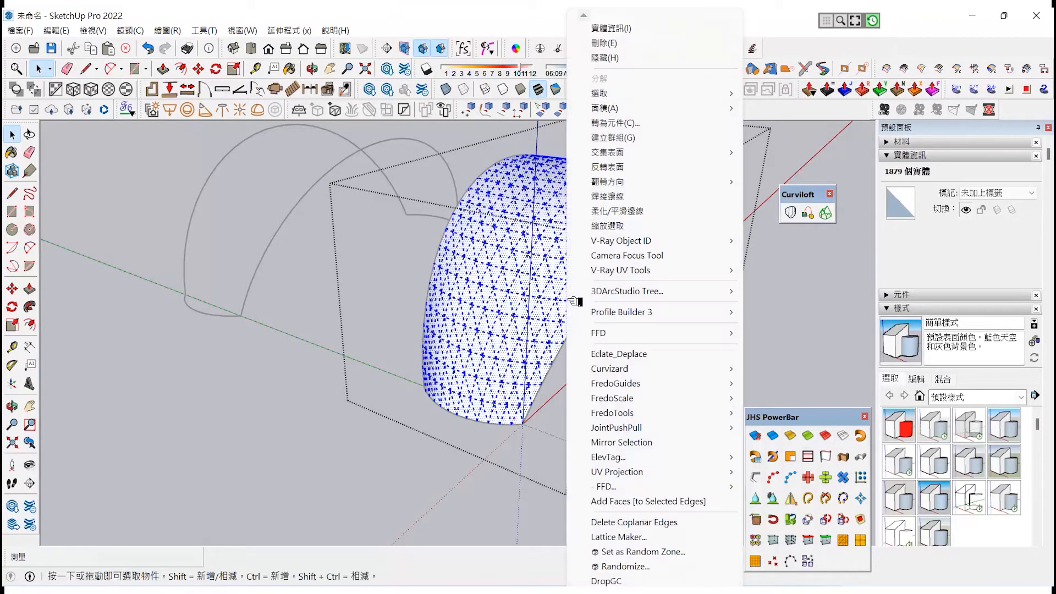
click(620, 212)
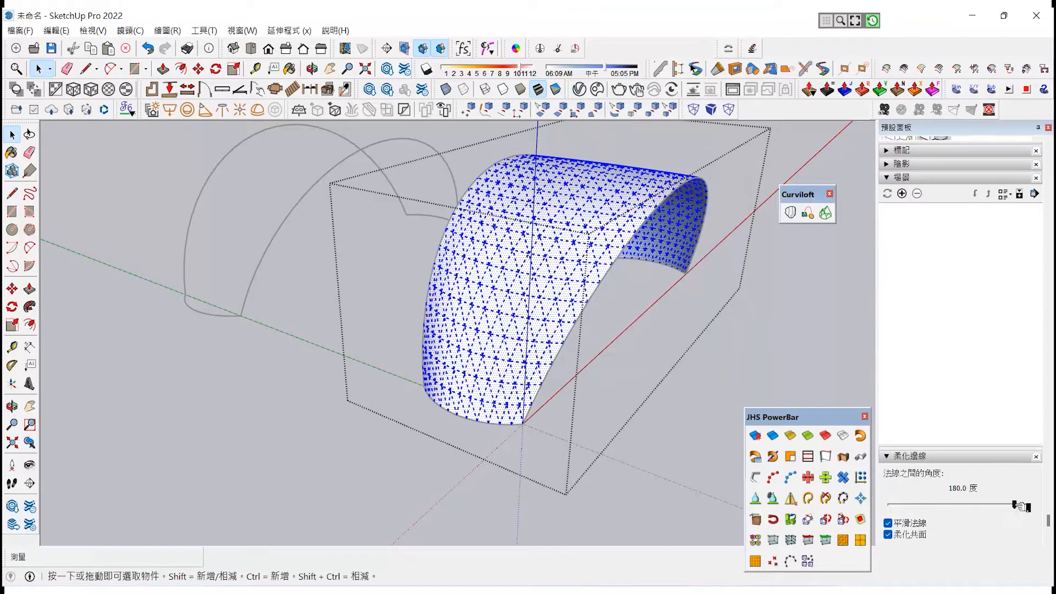
drag(1020, 506, 798, 505)
click(905, 526)
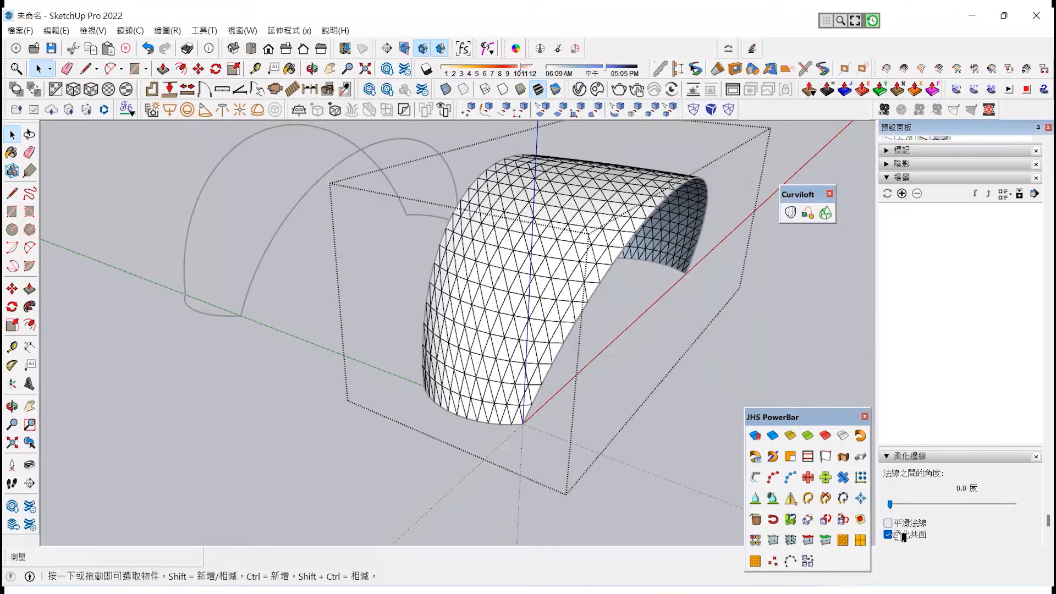
Step: Select the whole triangulated mesh and convert its faces into components with the s4u-Components tool
scroll(559, 370, up, 3)
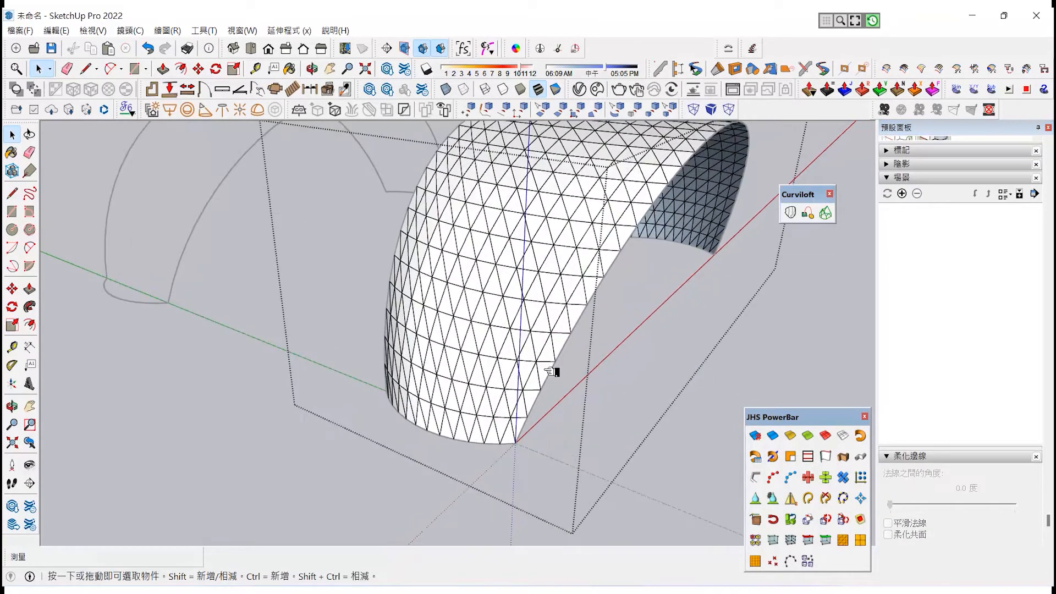
scroll(528, 366, down, 5)
click(12, 406)
drag(356, 382, 513, 360)
key(space)
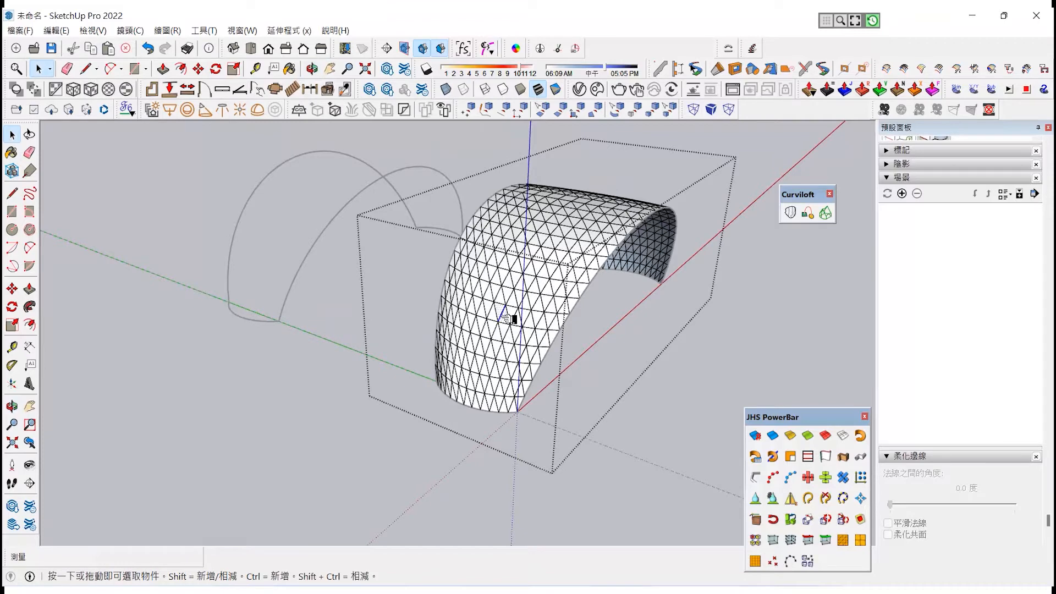
triple_click(505, 317)
right_click(505, 316)
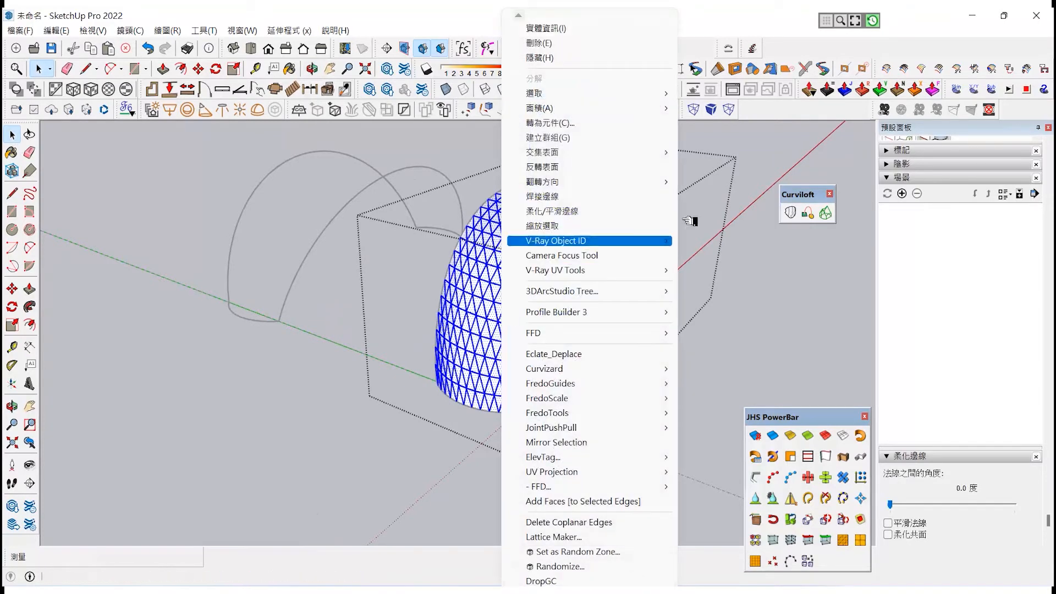
click(805, 118)
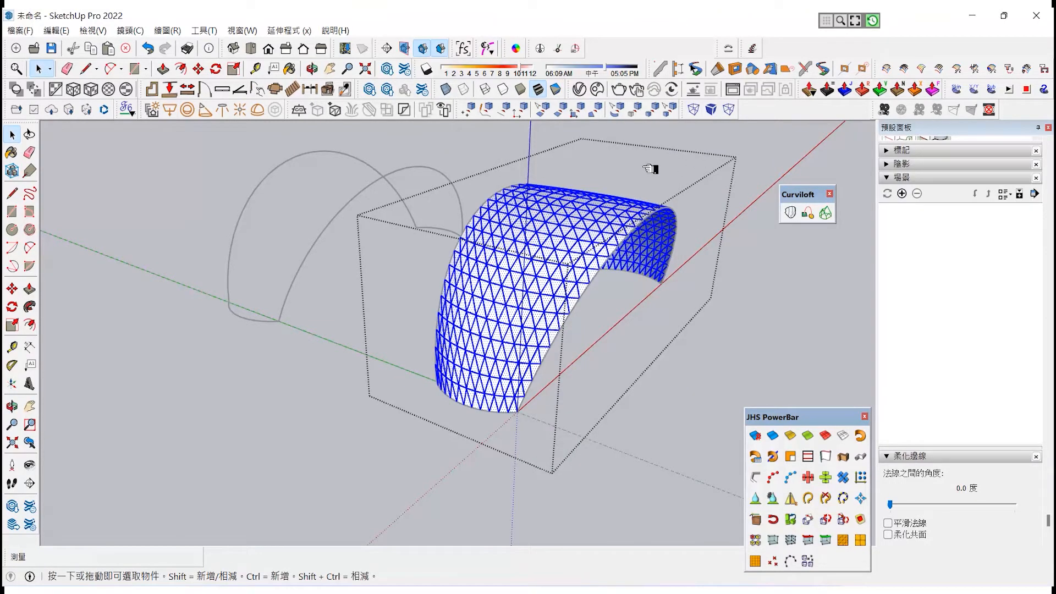
drag(462, 112, 287, 214)
click(327, 208)
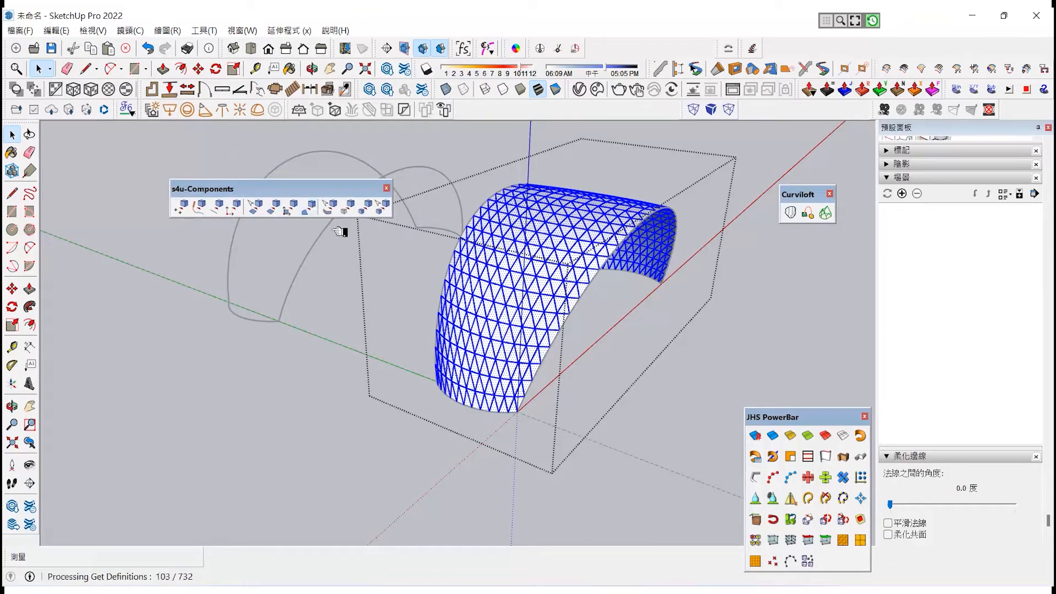
Step: Open one triangular panel component and offset its face outline inward by 2 cm
scroll(522, 319, up, 5)
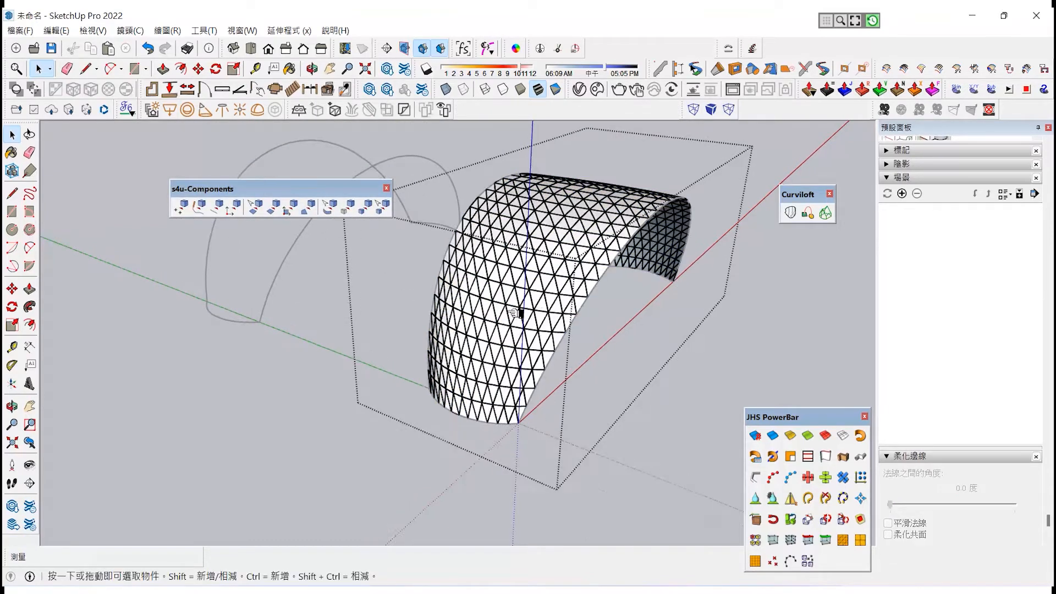
scroll(526, 323, up, 5)
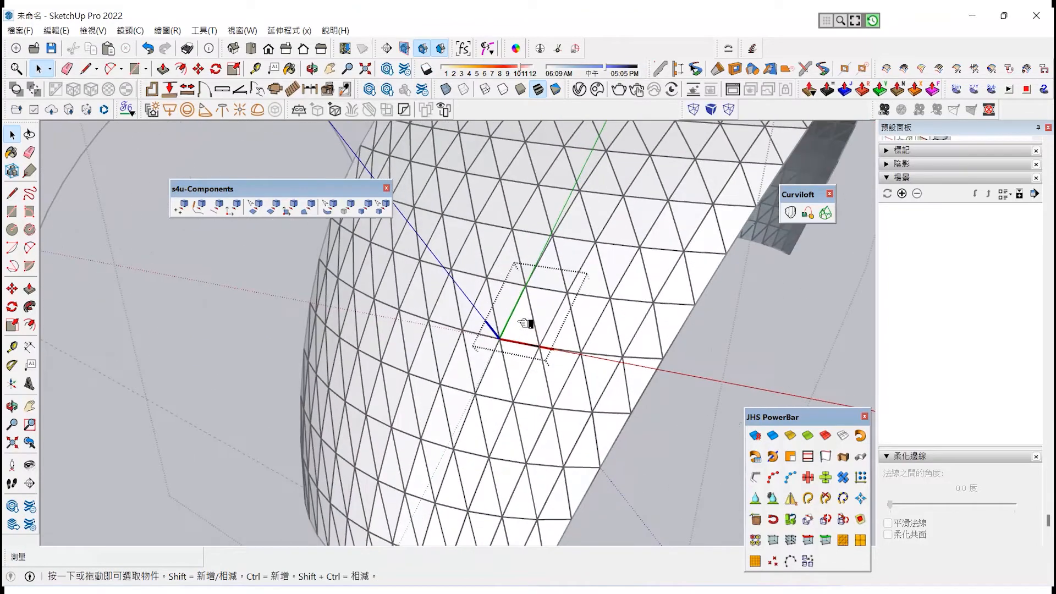
click(29, 324)
scroll(460, 319, up, 2)
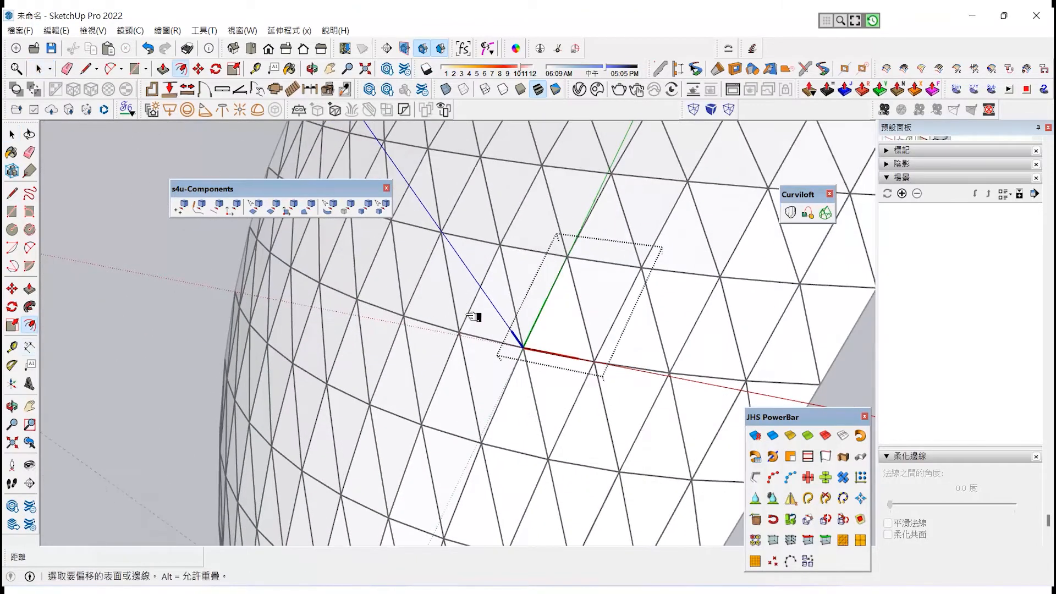
click(574, 315)
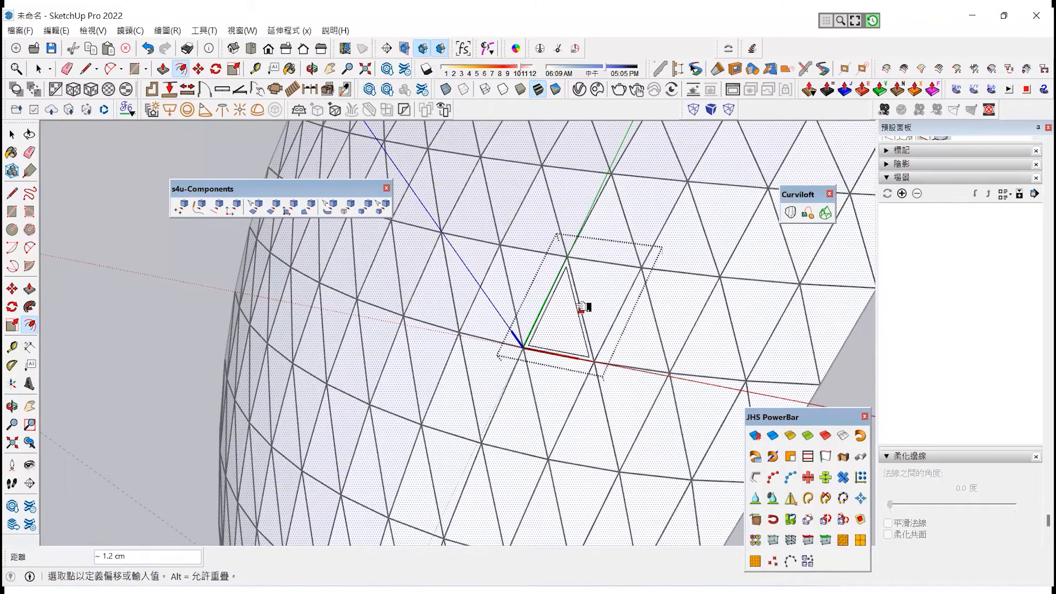
key(Return)
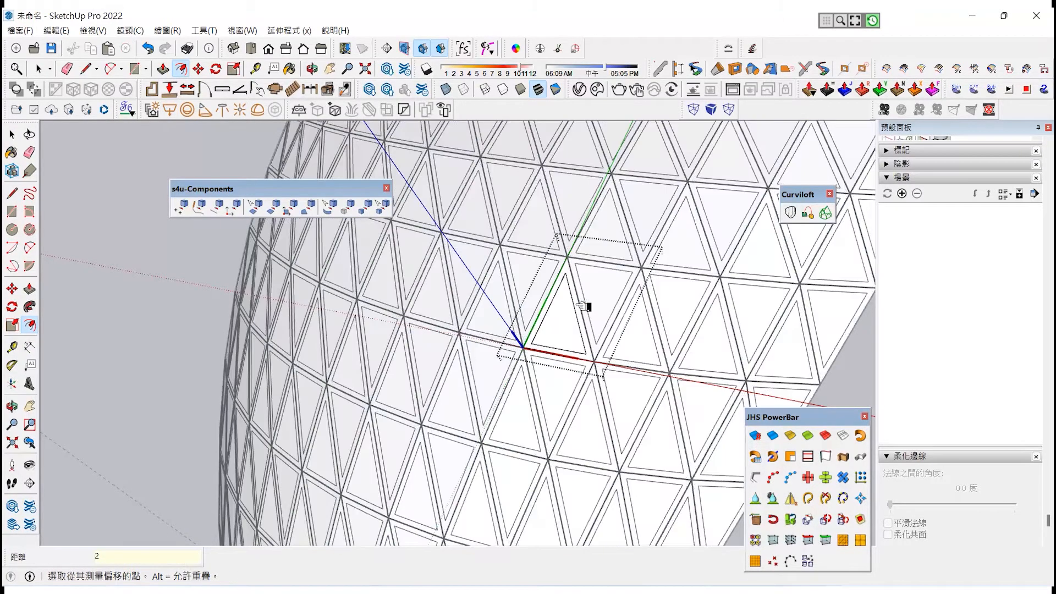
Step: Push the inner triangular face of the panel inward by 4 cm
scroll(489, 337, up, 1)
click(29, 289)
scroll(578, 300, up, 1)
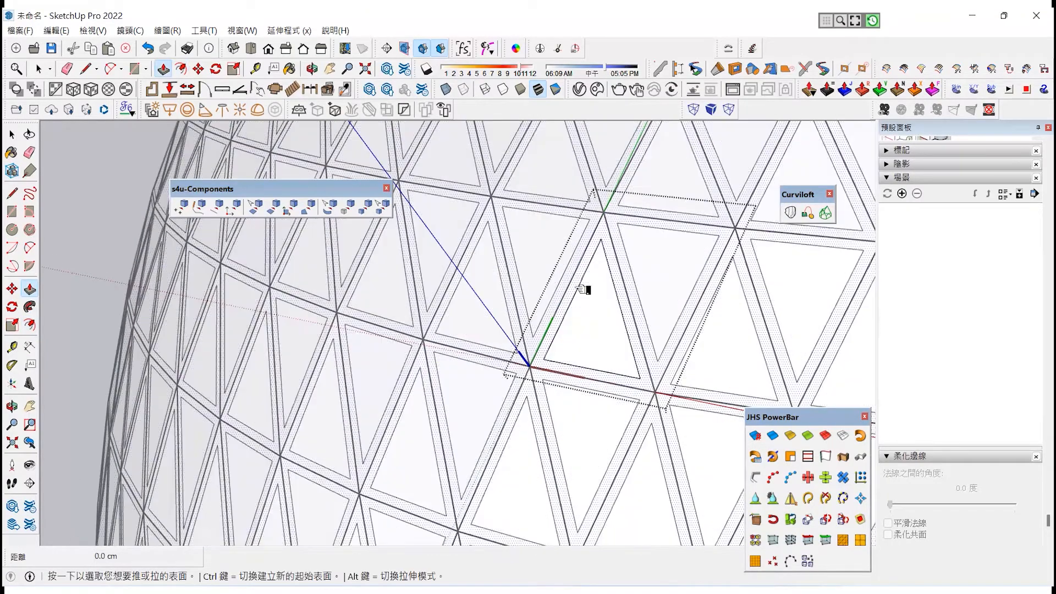
click(583, 289)
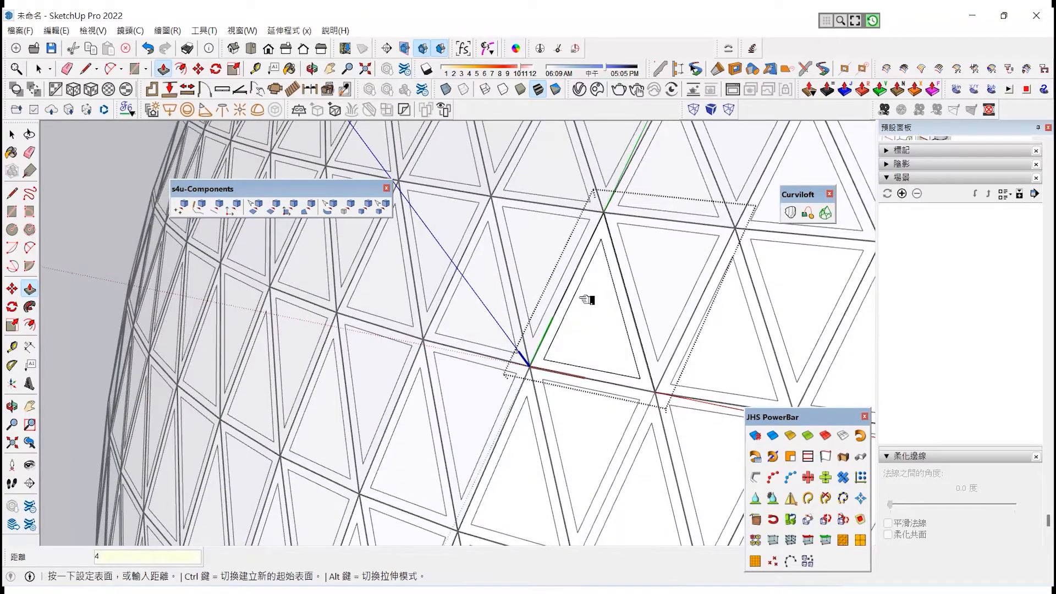
text(4)
key(Return)
Step: Paint the recessed triangular face with the Translucent_Glass_Blue material
scroll(913, 187, up, 10)
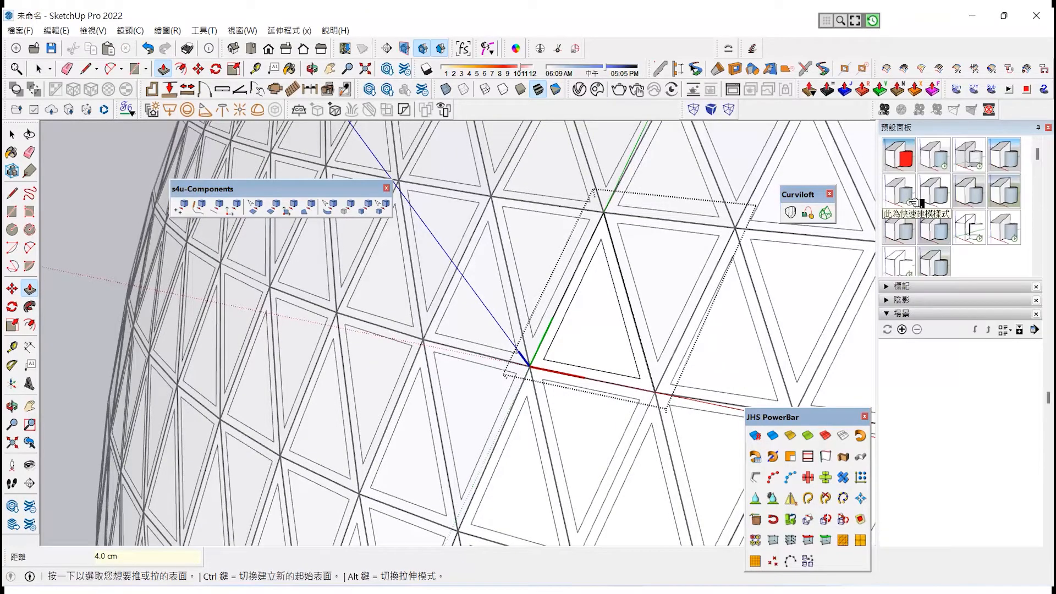
click(916, 144)
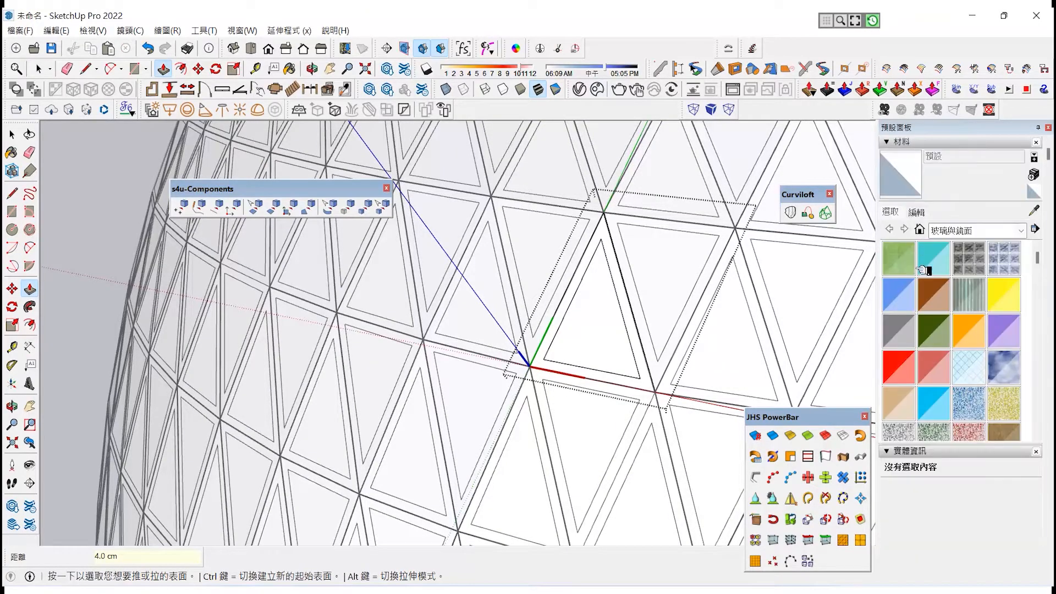
click(908, 298)
click(578, 325)
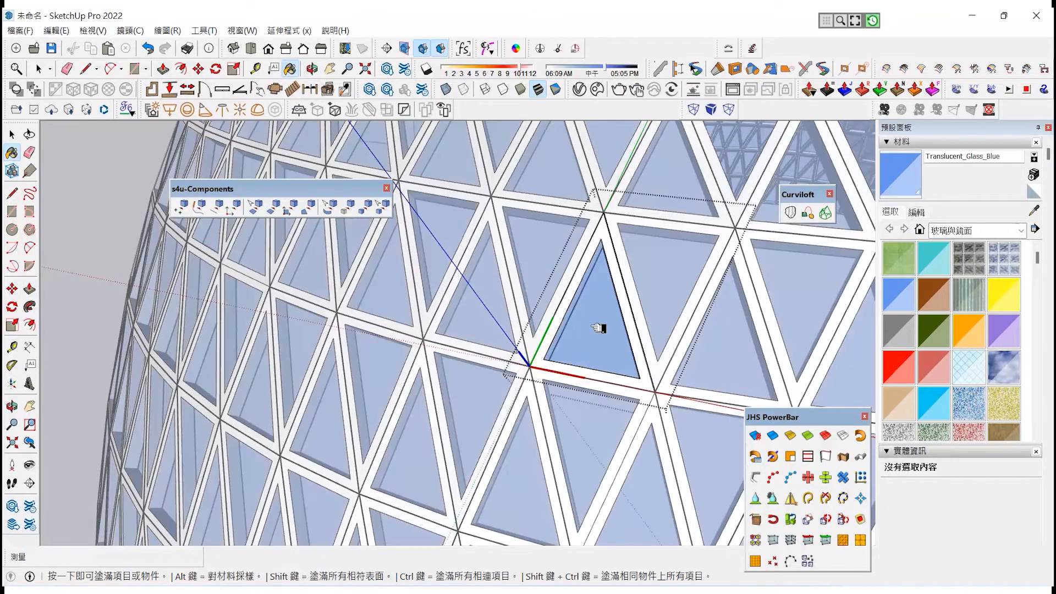
Step: Leave the panel component and inspect the glazed triangular lattice shell from several angles
scroll(584, 341, down, 8)
scroll(585, 356, down, 4)
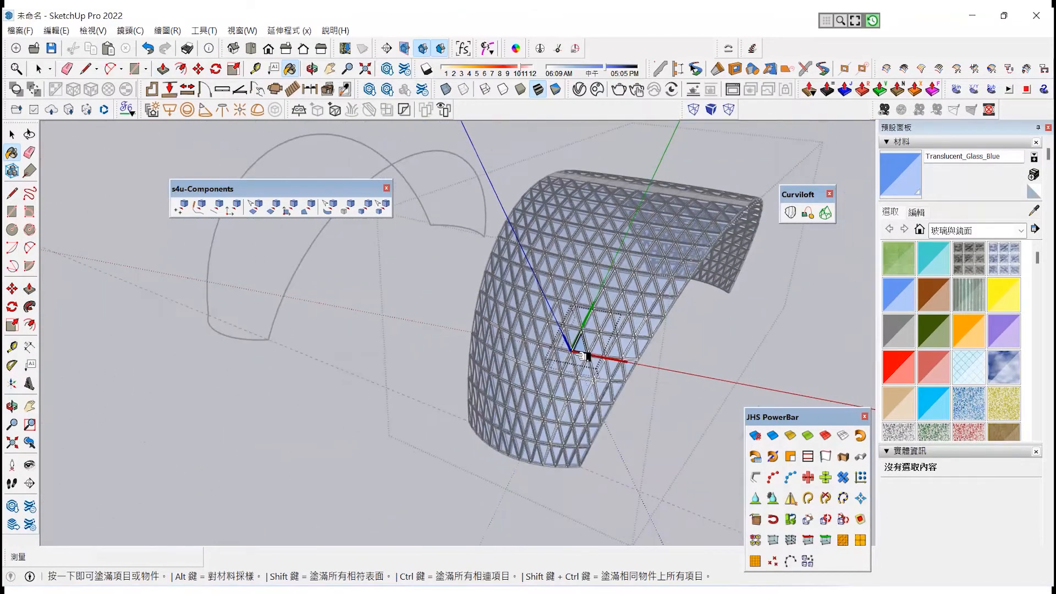
click(12, 406)
drag(719, 314, 607, 353)
key(space)
middle_drag(329, 348, 706, 283)
scroll(705, 275, up, 5)
scroll(704, 255, down, 6)
middle_drag(731, 295, 722, 334)
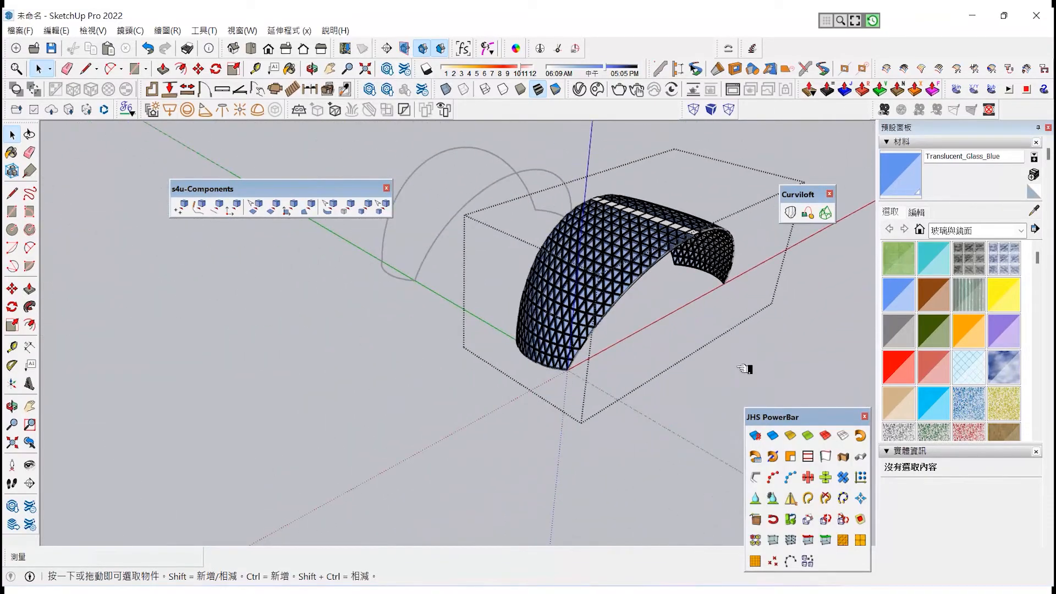
Step: Close the lattice shell group, select it as a whole and hide it
scroll(615, 358, up, 2)
click(554, 356)
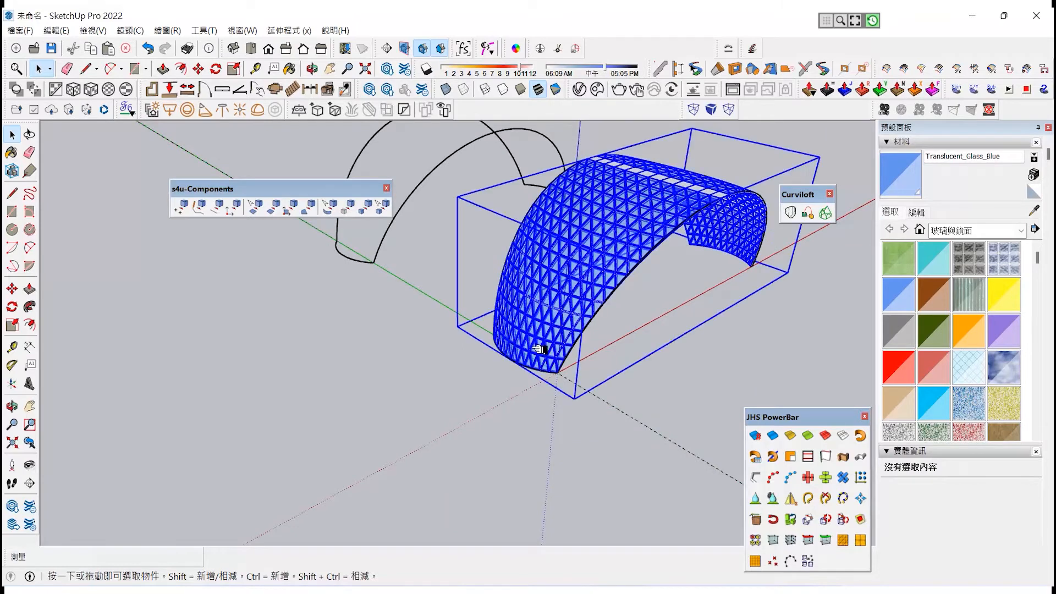
click(12, 406)
drag(189, 372, 260, 269)
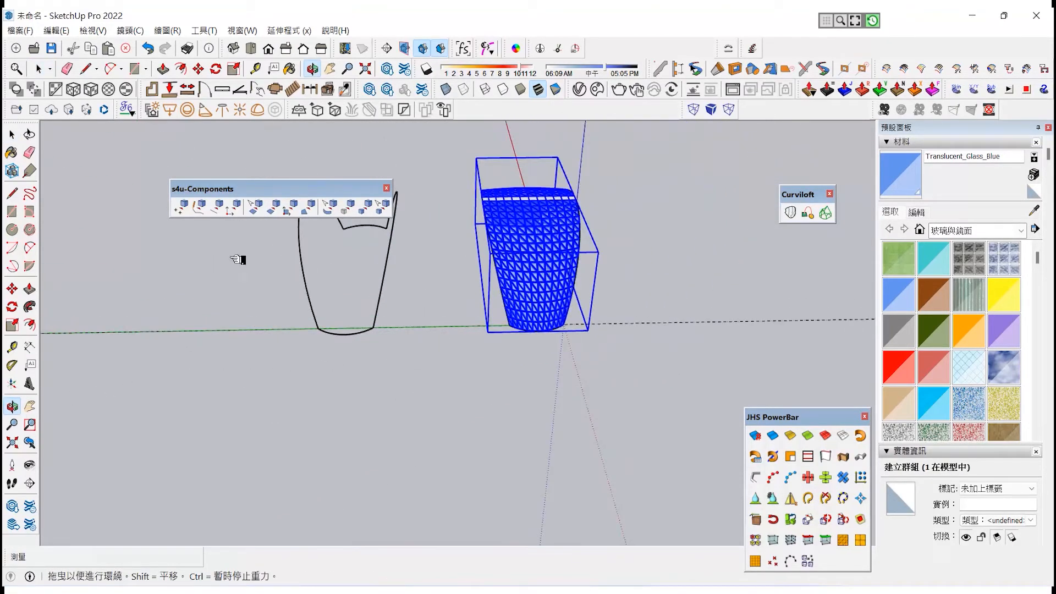
key(space)
click(57, 30)
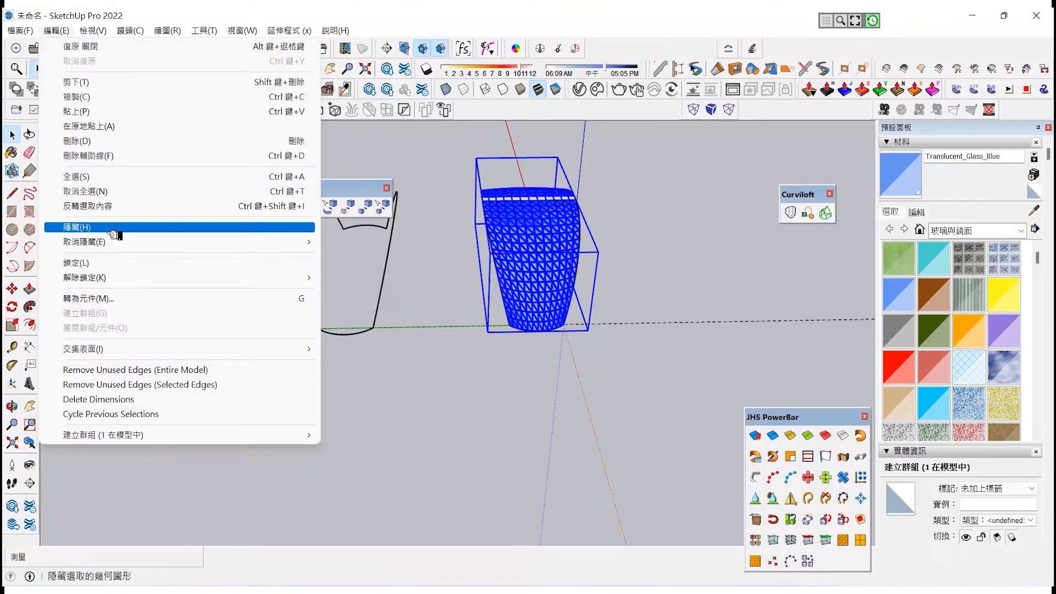
click(113, 228)
Step: Draw a two-point arc between the facing base corners of the two arch frames, with a bulge of 60 cm
scroll(443, 328, up, 2)
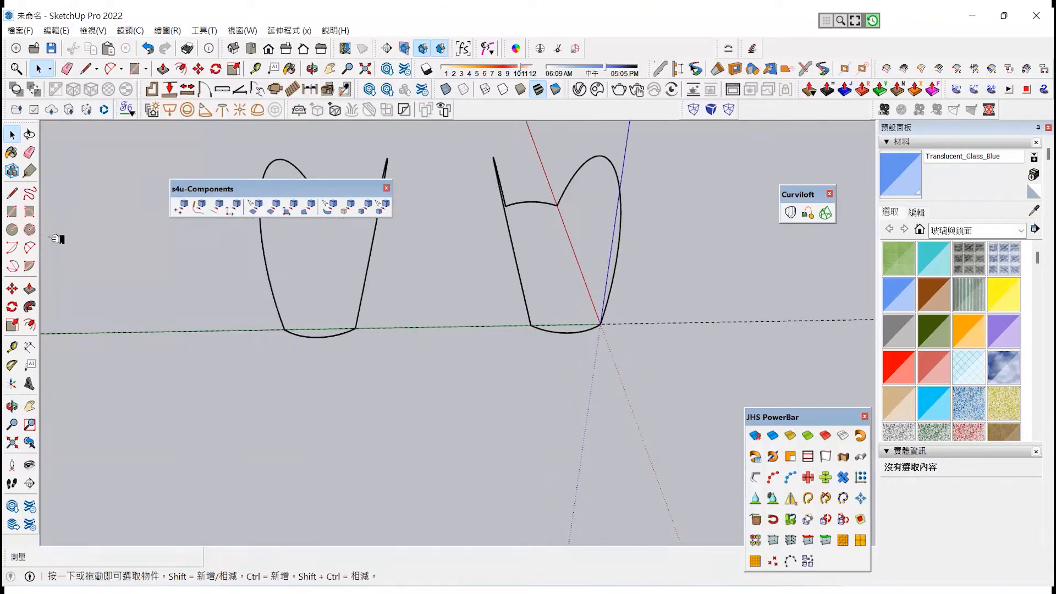
click(30, 247)
scroll(358, 283, up, 2)
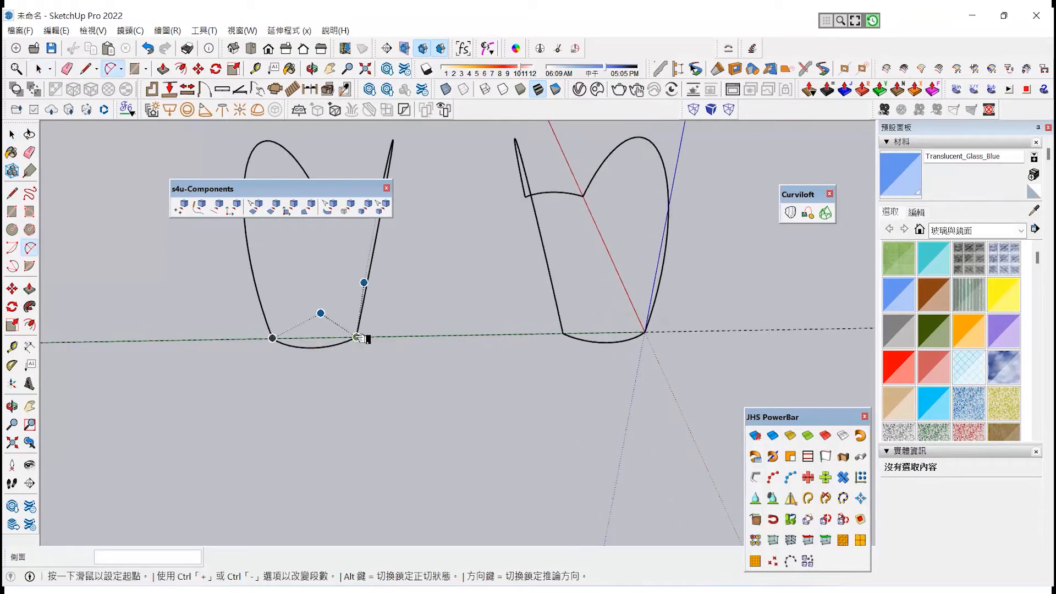
click(358, 337)
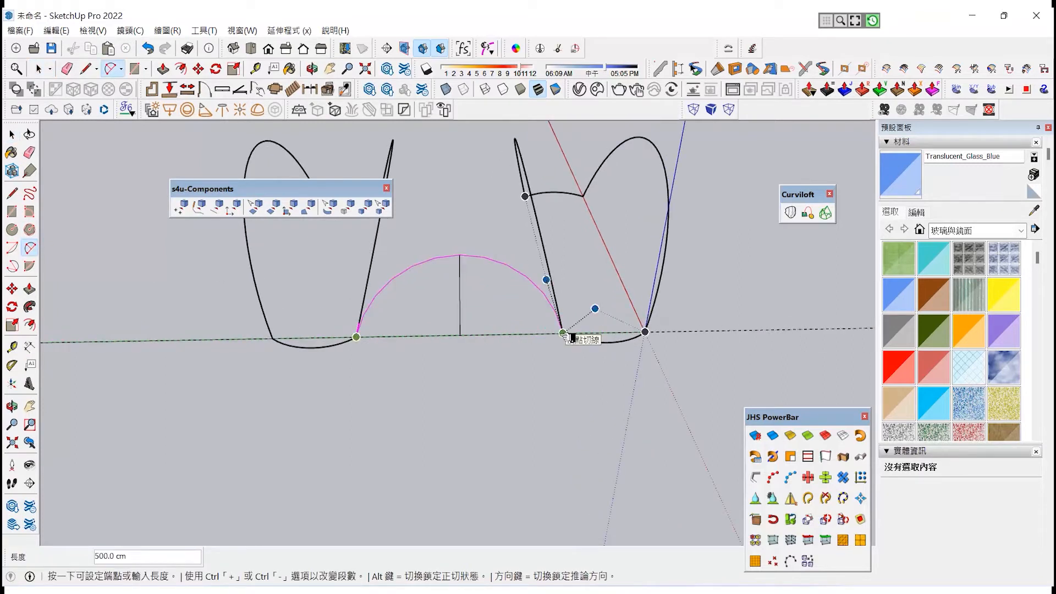
scroll(467, 362, up, 2)
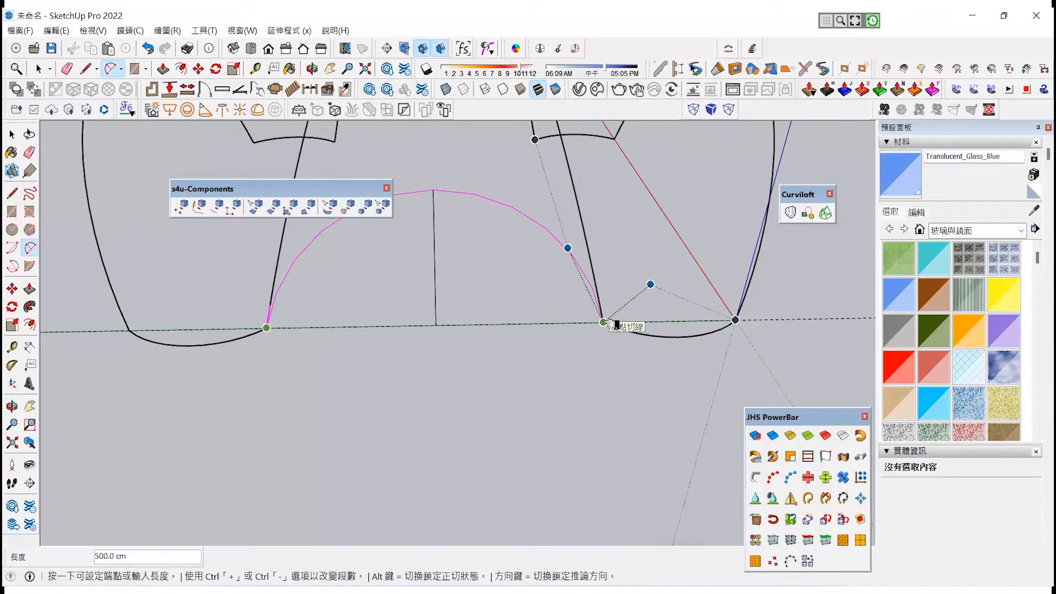
click(604, 323)
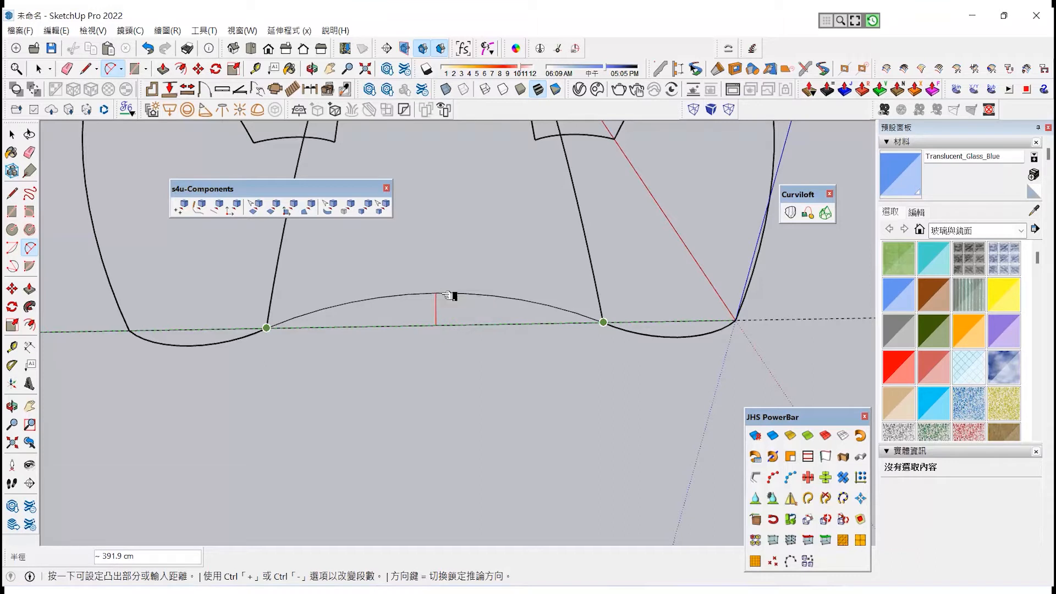
click(450, 296)
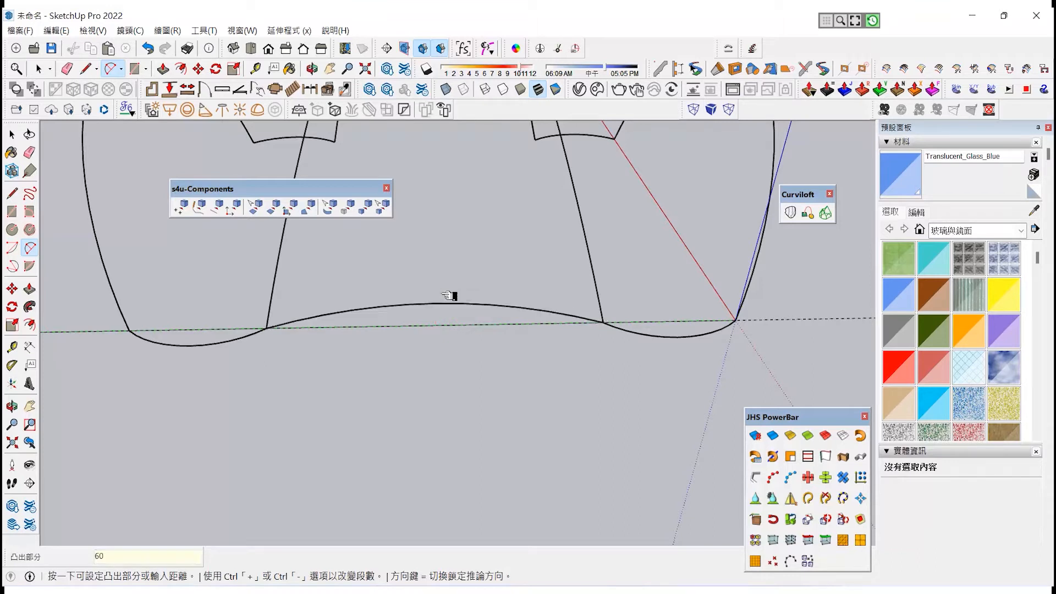
Step: Draw a matching inward-bulging arc between the two arch frames' facing base corners on the opposite side
click(12, 406)
drag(248, 363, 504, 343)
drag(580, 309, 439, 382)
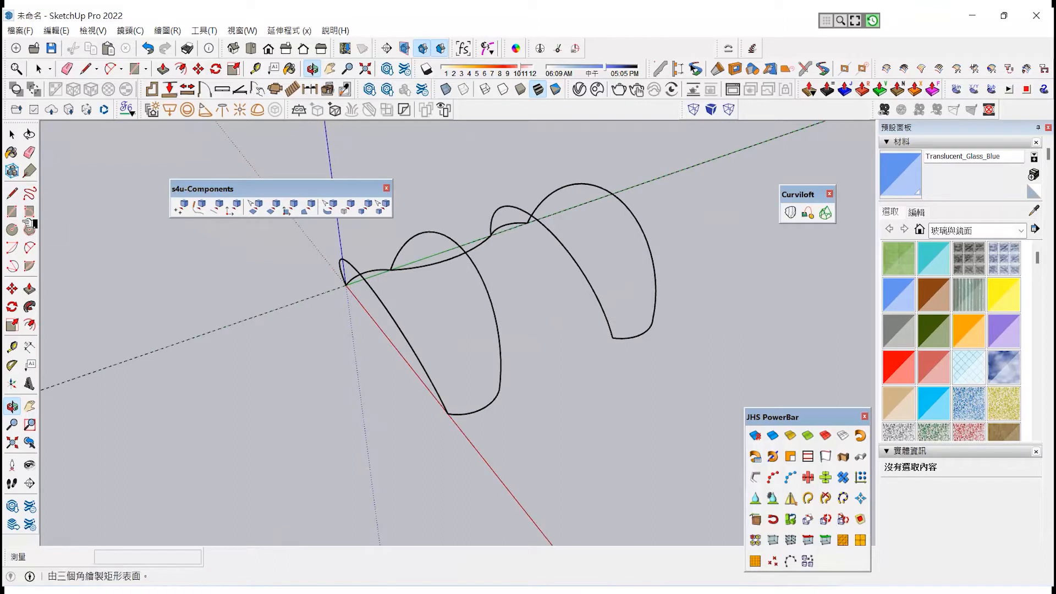
click(29, 247)
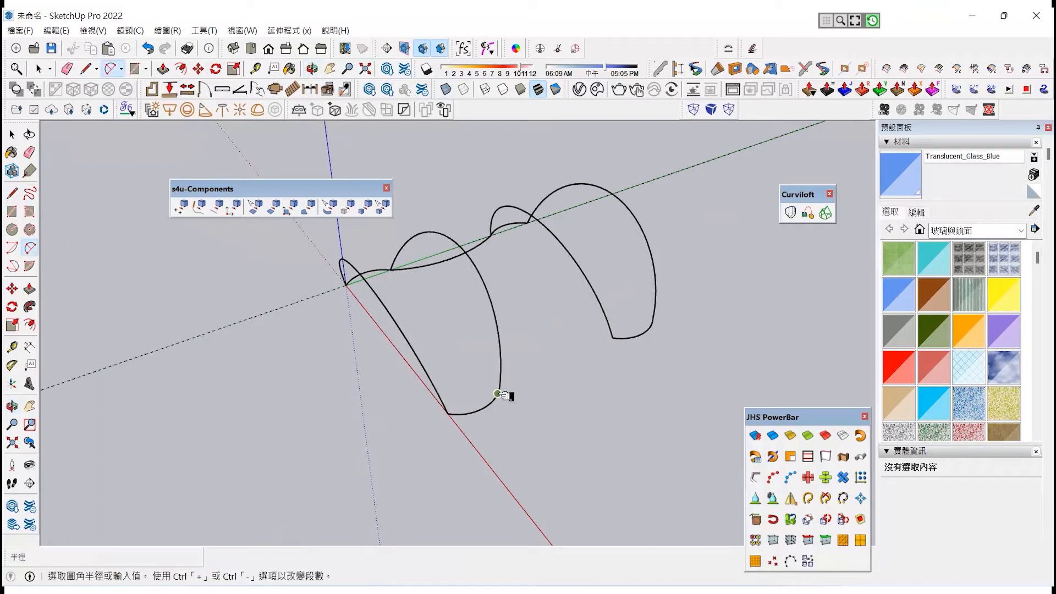
scroll(514, 397, up, 2)
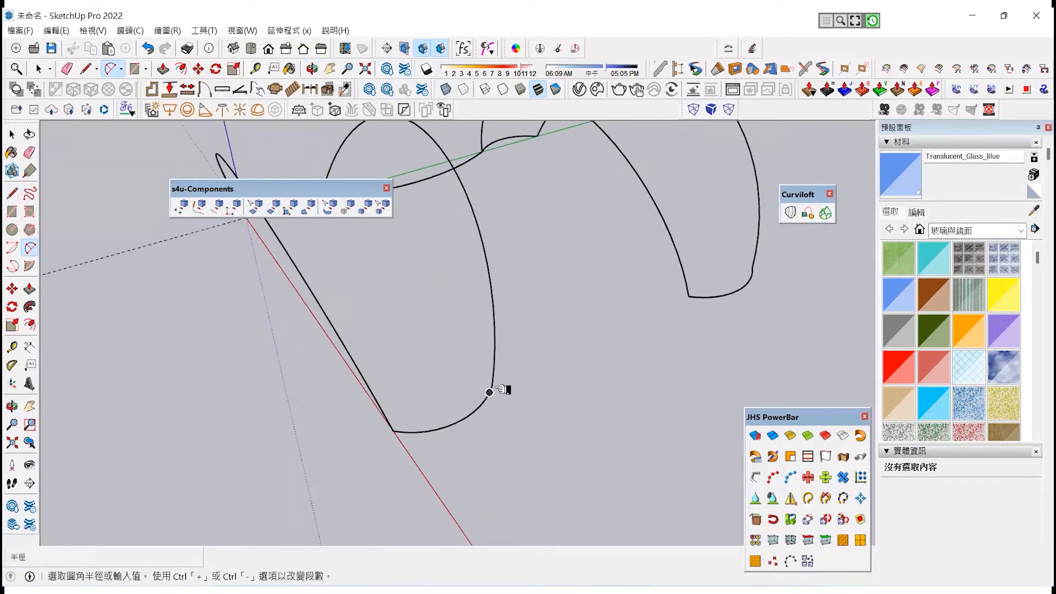
scroll(531, 386, up, 5)
click(449, 397)
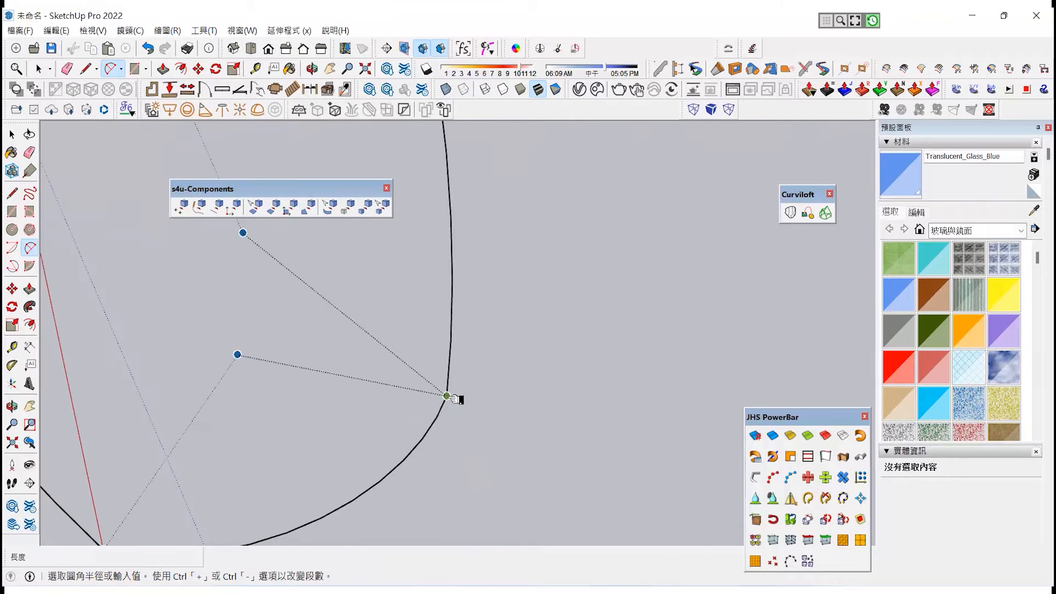
scroll(449, 397, down, 4)
scroll(447, 401, up, 2)
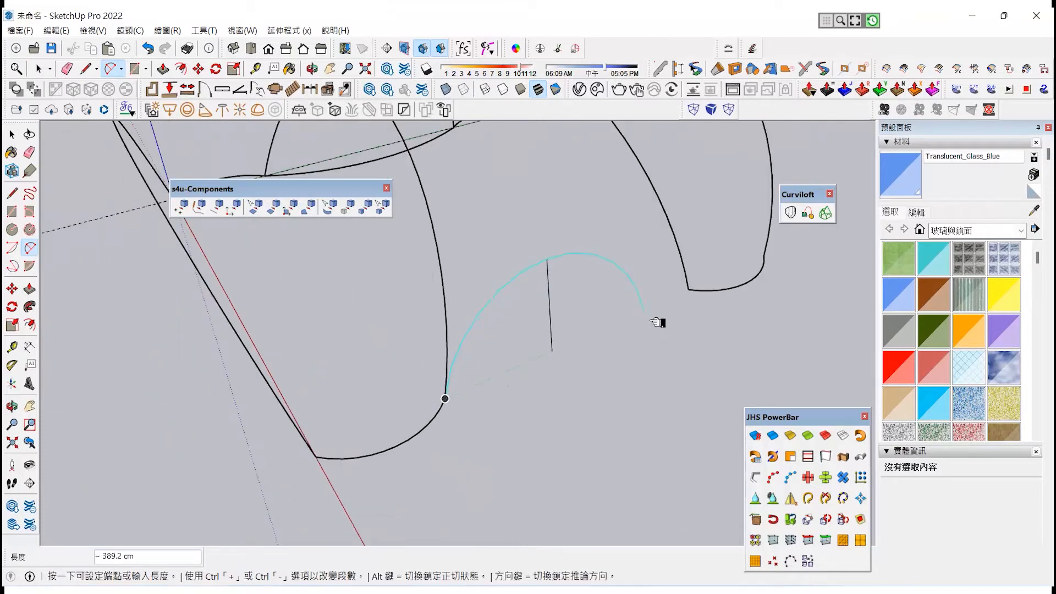
click(689, 289)
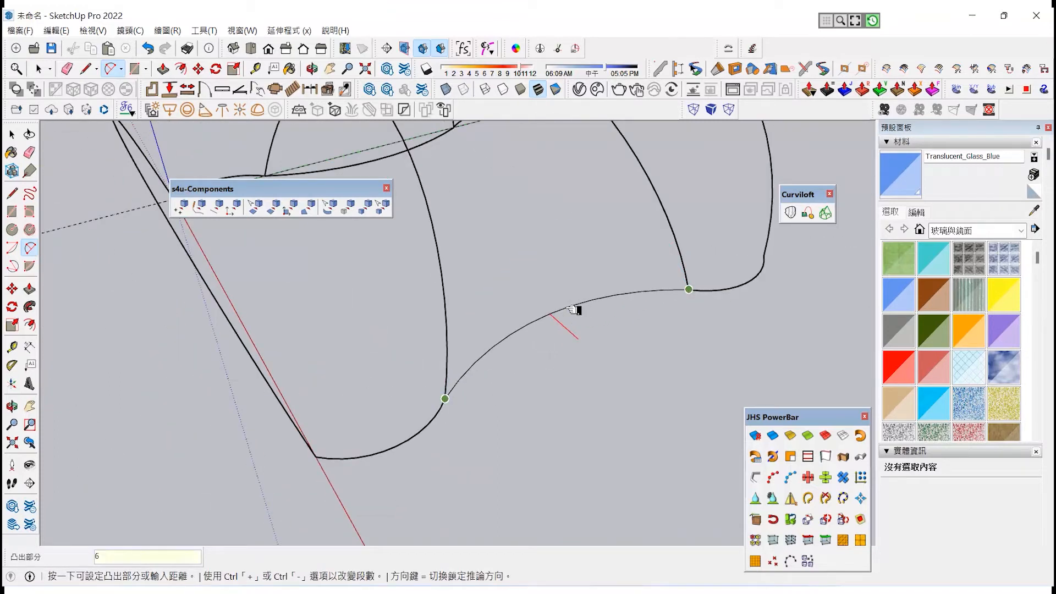
key(Return)
scroll(578, 331, down, 5)
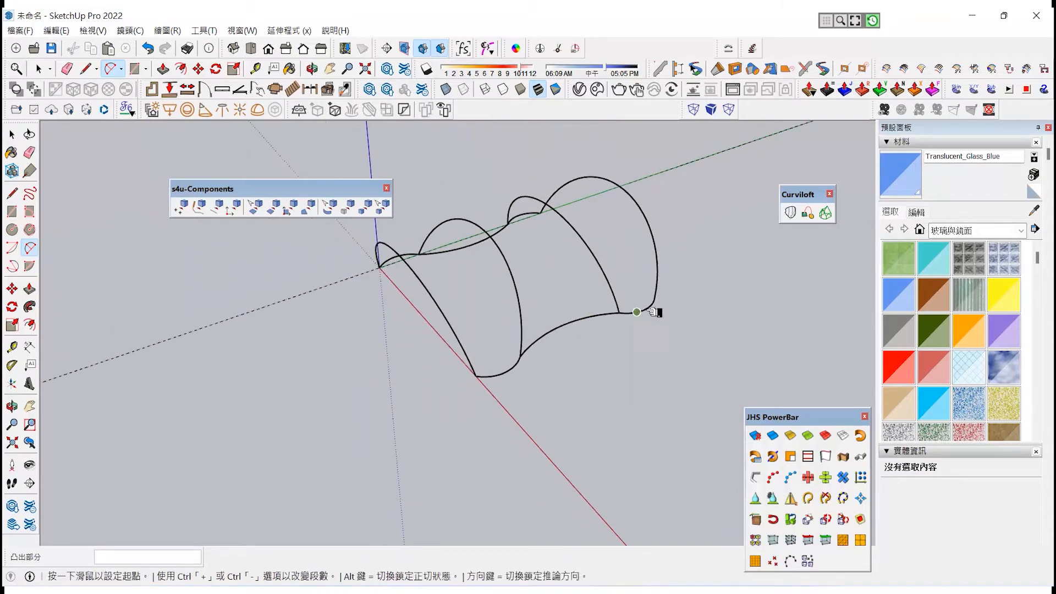
Step: Generate a Soap Bubble skin with 24 divisions from the two facing arches and the two arcs connecting them
key(space)
scroll(611, 242, up, 1)
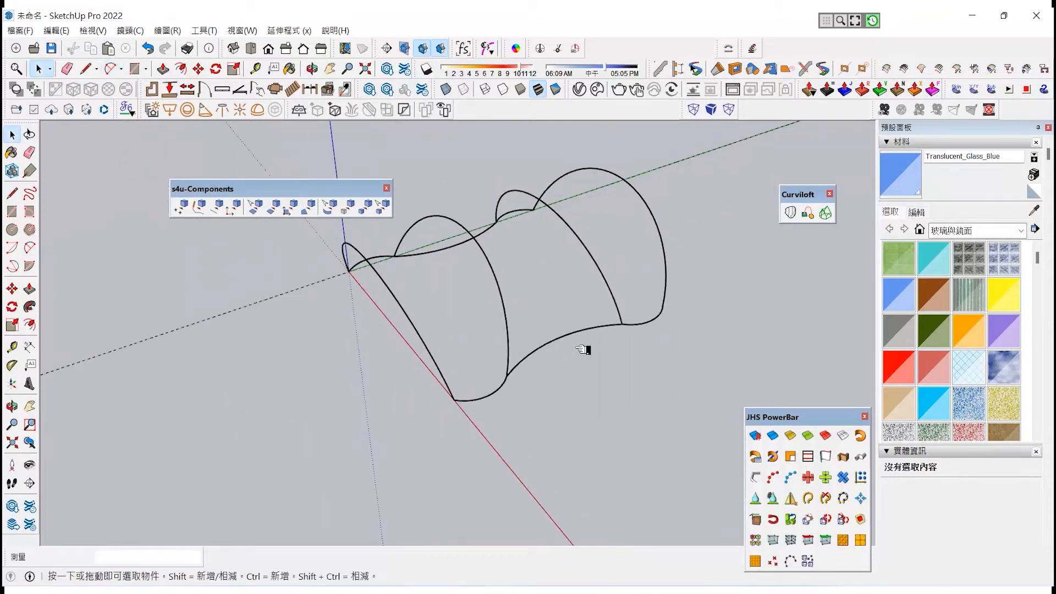
click(591, 327)
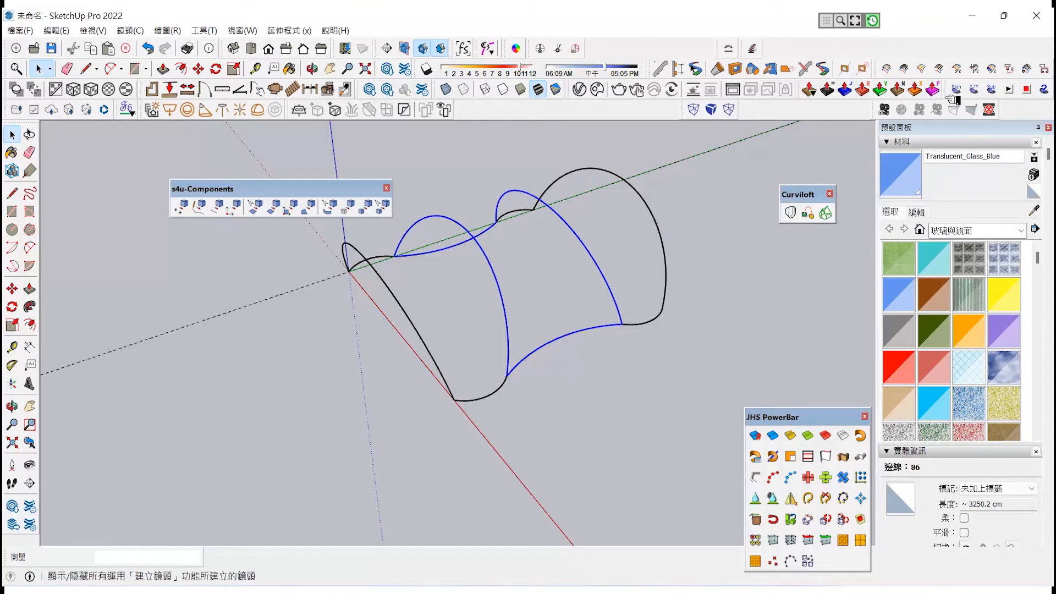
drag(951, 89, 782, 302)
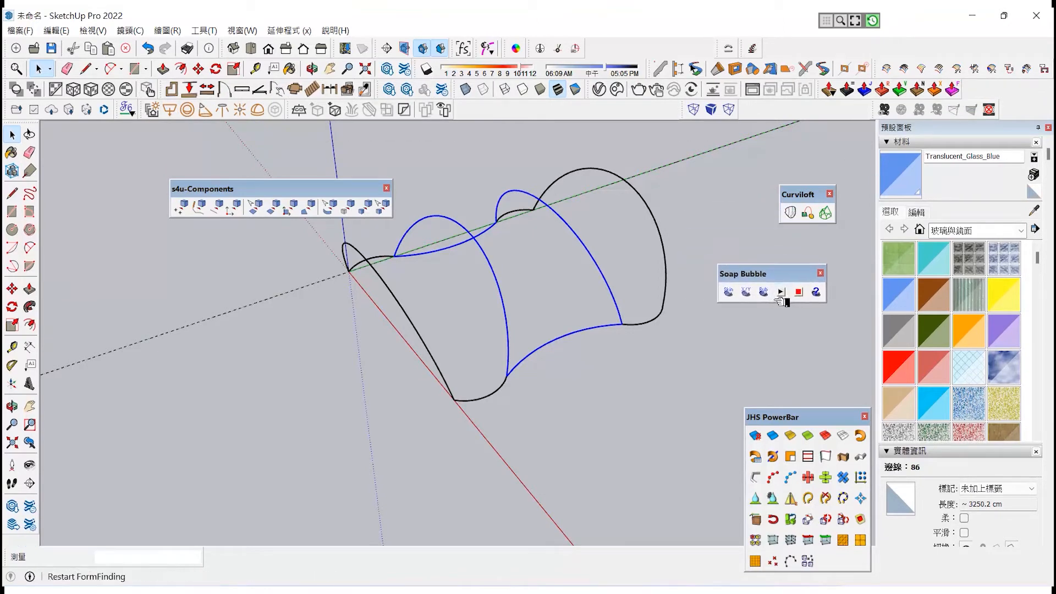
click(728, 291)
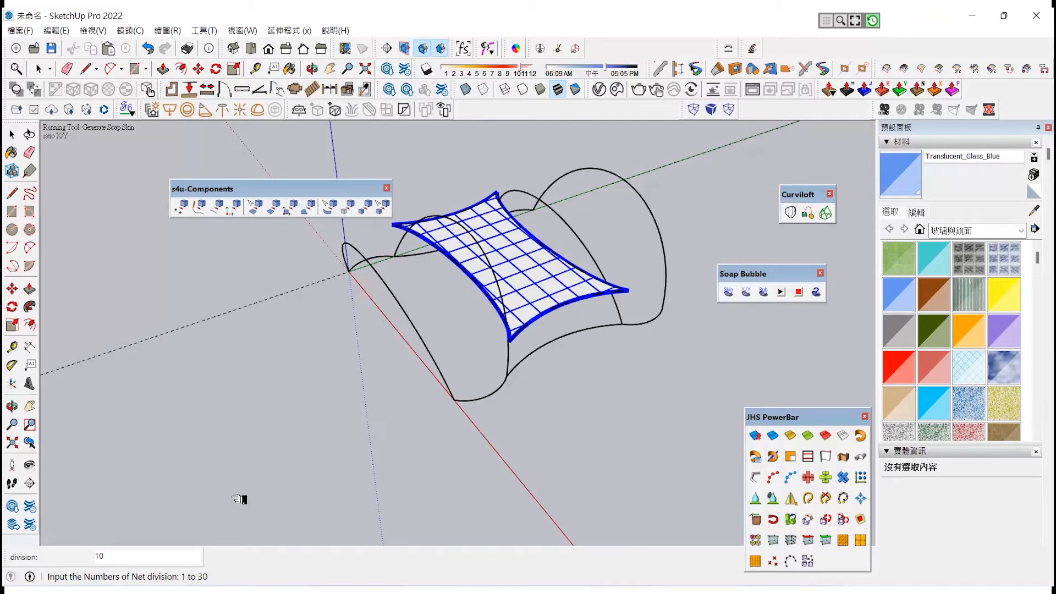
text(24)
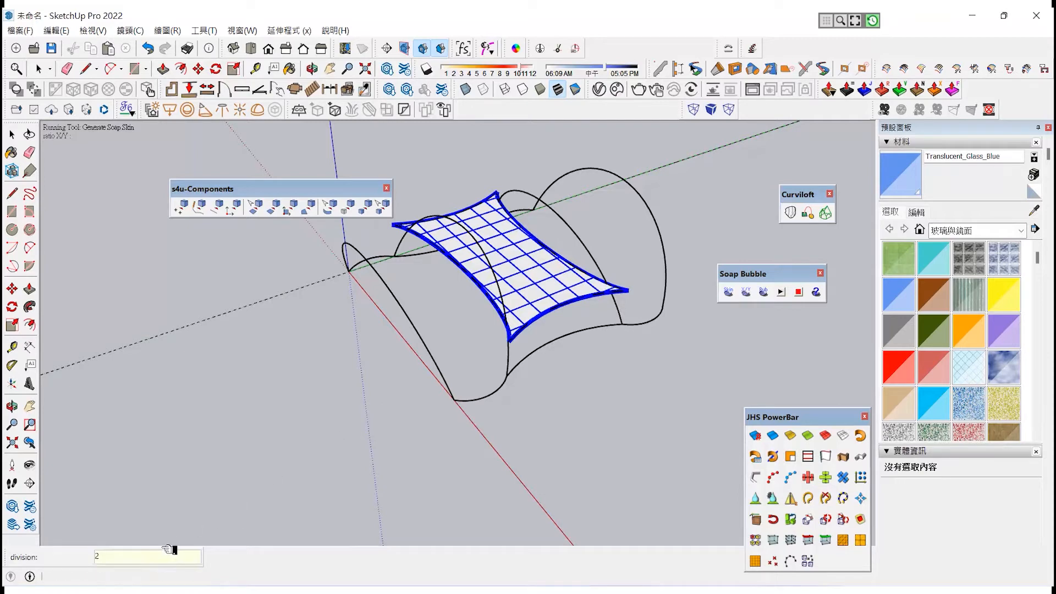
key(Return)
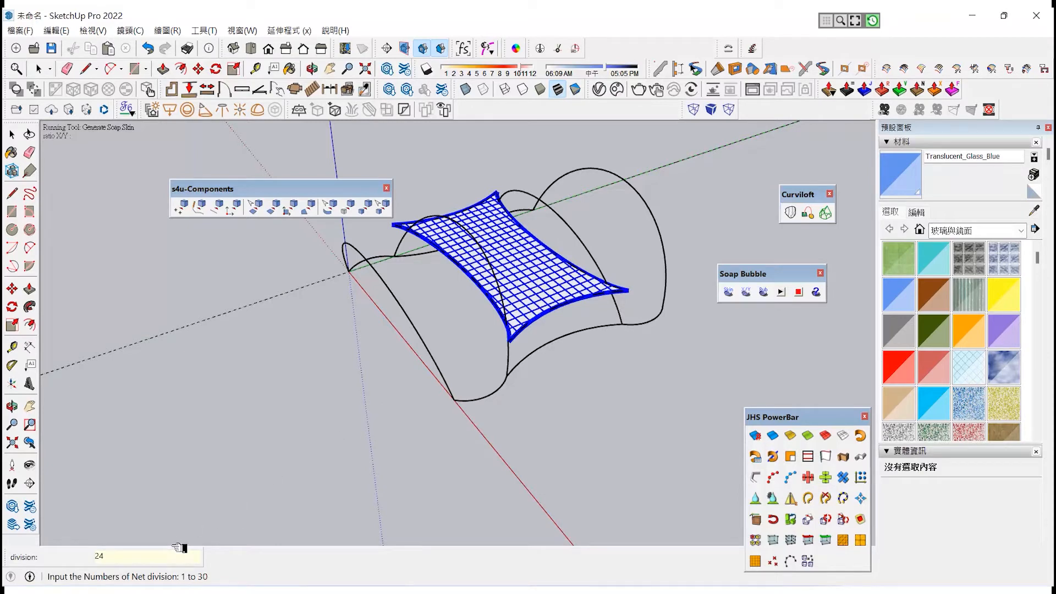
key(Return)
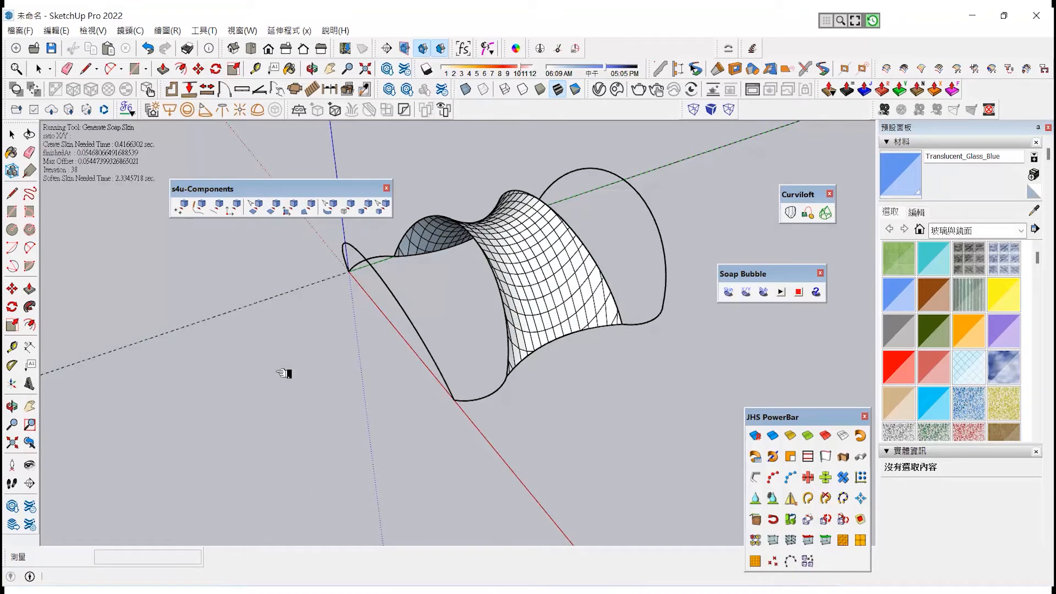
Step: Soften all edges inside the skin group at 54.7 degrees, with smooth normals and soften coplanar enabled
click(13, 135)
middle_drag(538, 271, 556, 267)
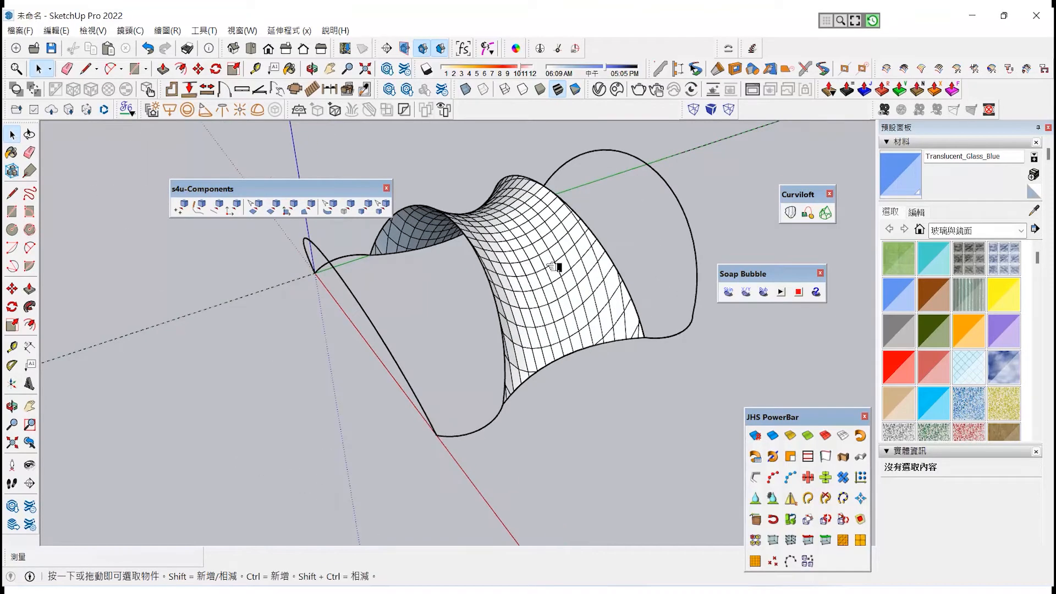
click(557, 267)
right_click(557, 267)
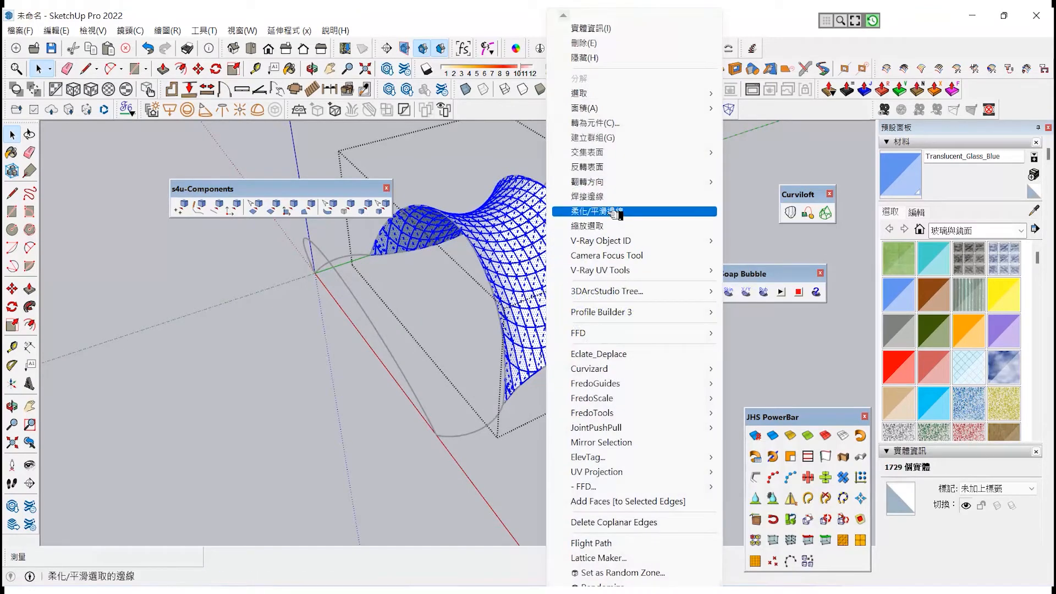
click(633, 209)
click(888, 523)
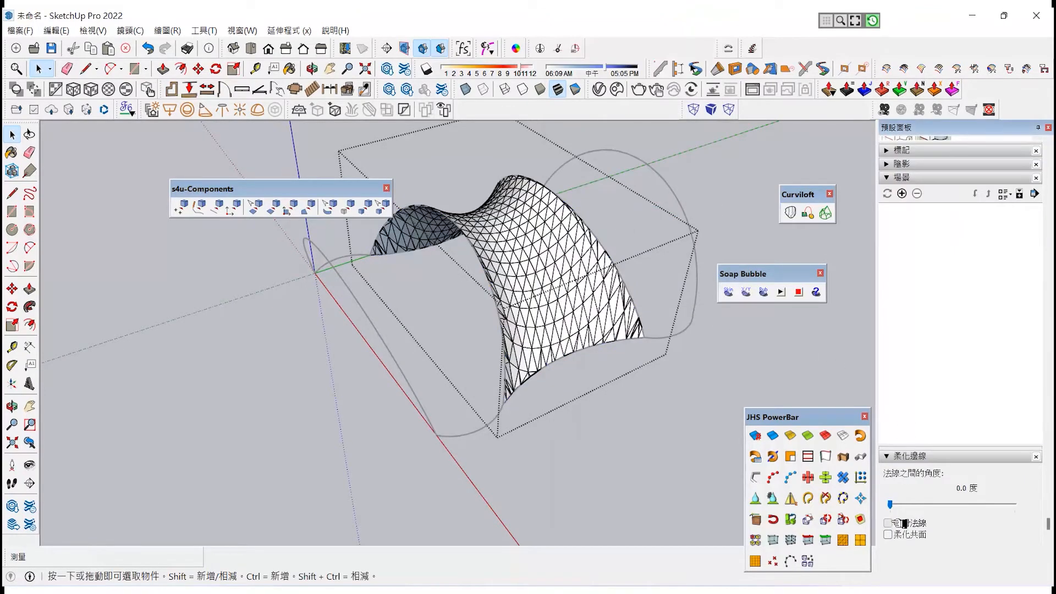
click(888, 534)
drag(890, 504, 928, 504)
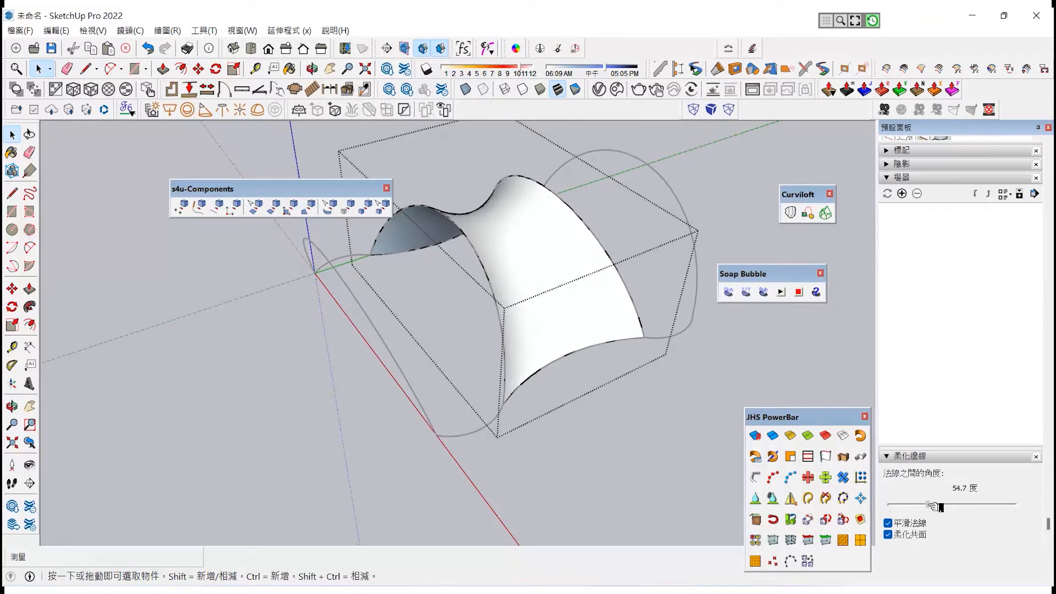
click(678, 452)
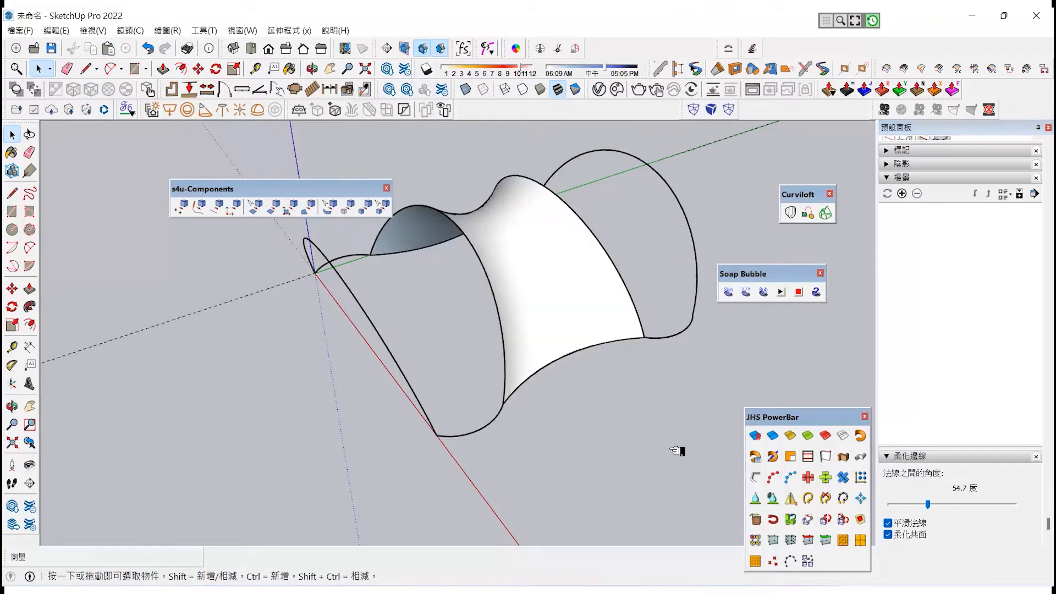
Step: Paint the whole softened skin inside its group with Translucent_Glass_Blue and leave the group
click(572, 319)
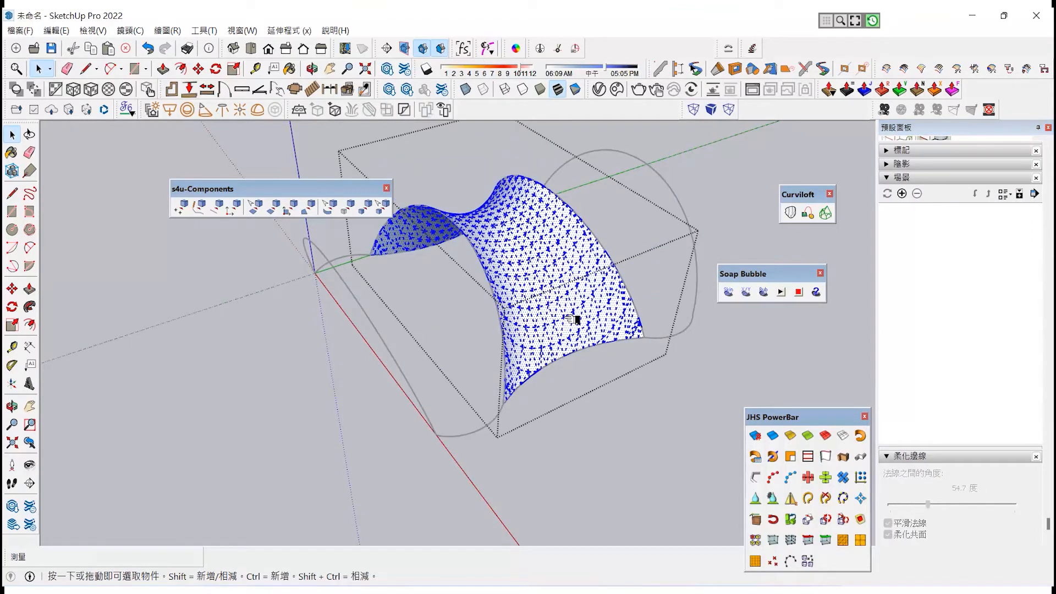
scroll(931, 224, up, 8)
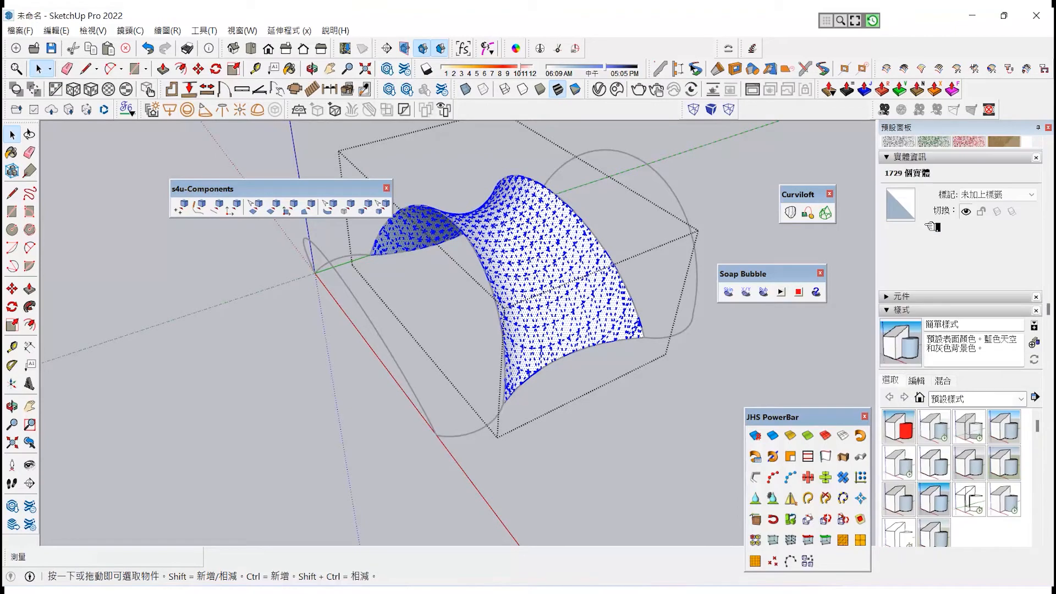
click(902, 212)
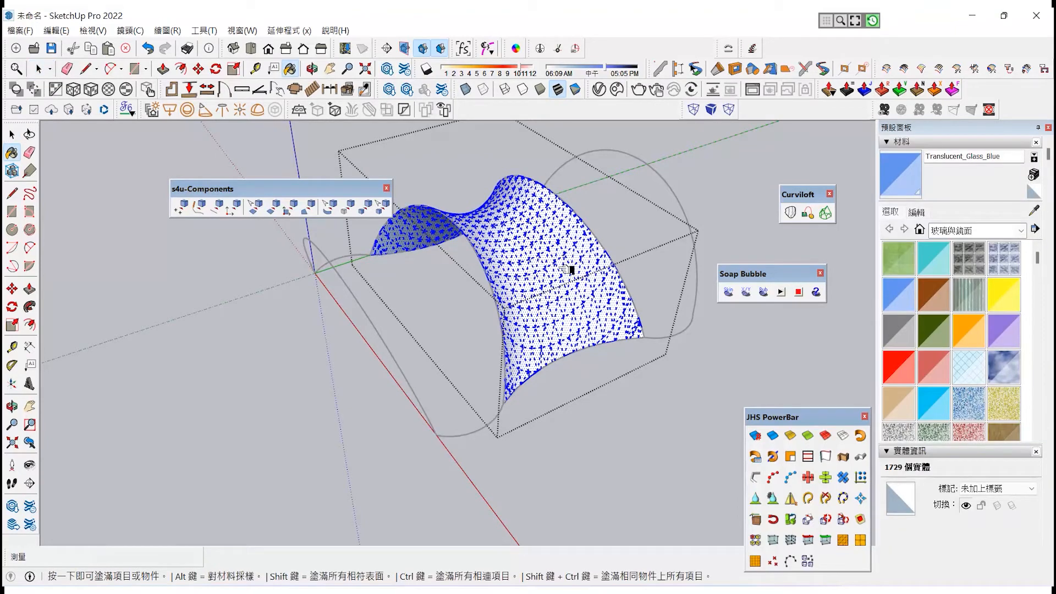
click(570, 269)
click(12, 134)
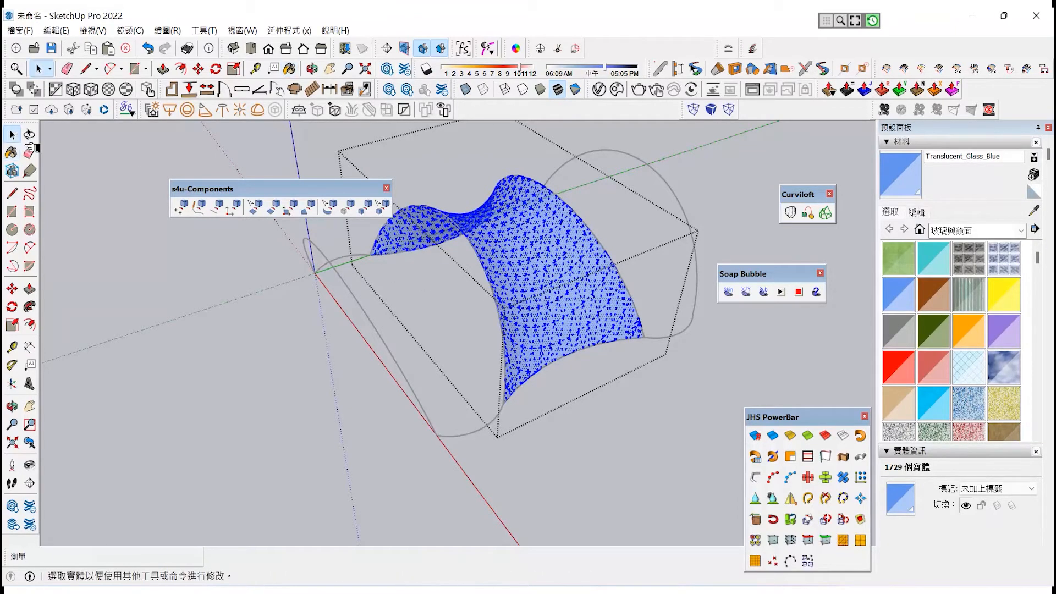
click(190, 354)
Step: Create a pipe along the skin's four boundary curves with an outside diameter of 12 cm
scroll(550, 375, up, 1)
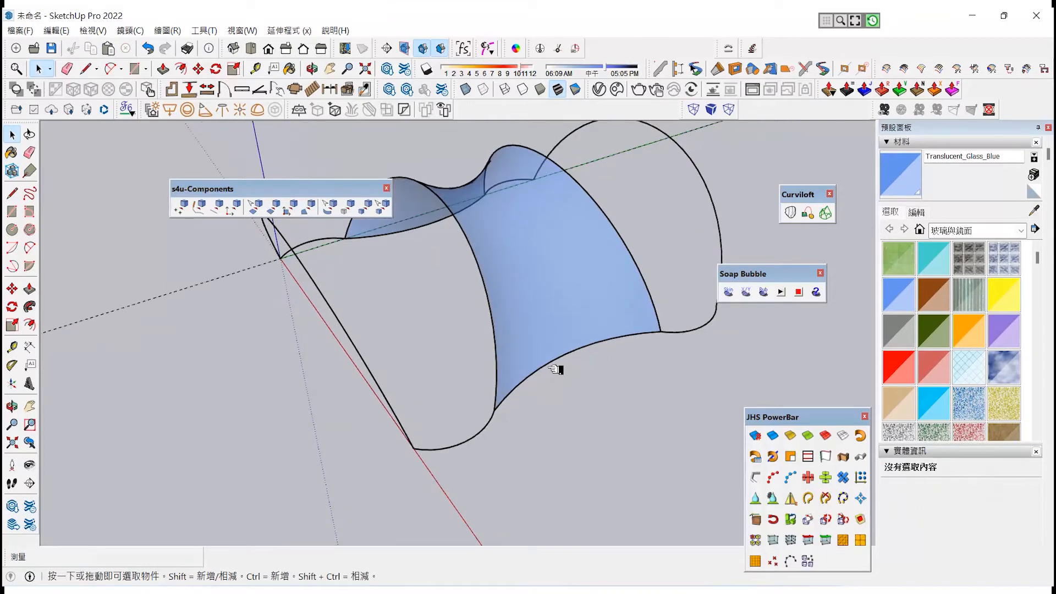
click(556, 360)
ctrl+click(499, 365)
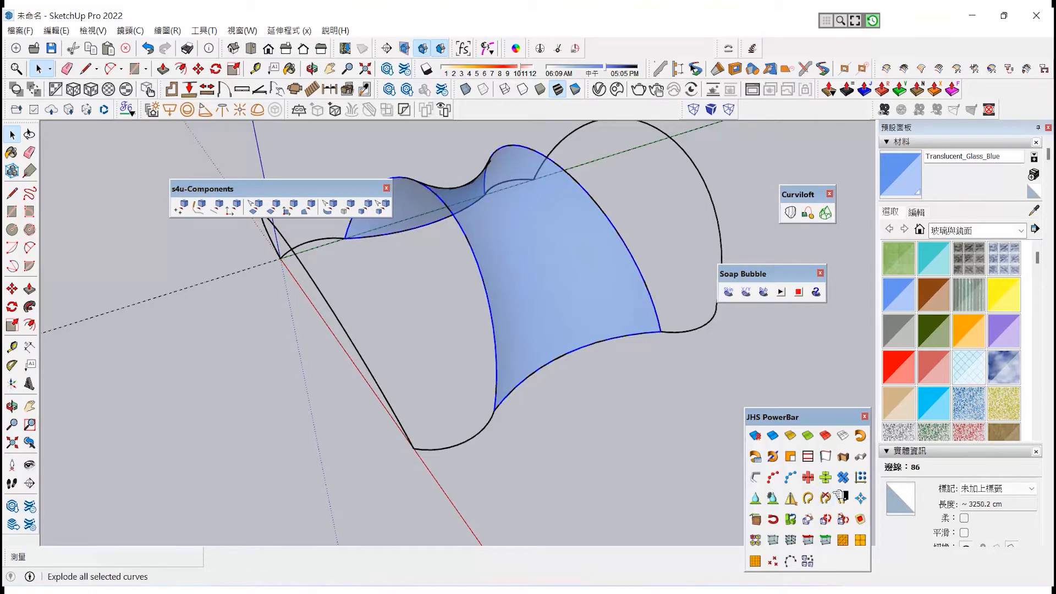
click(860, 460)
drag(569, 236, 487, 238)
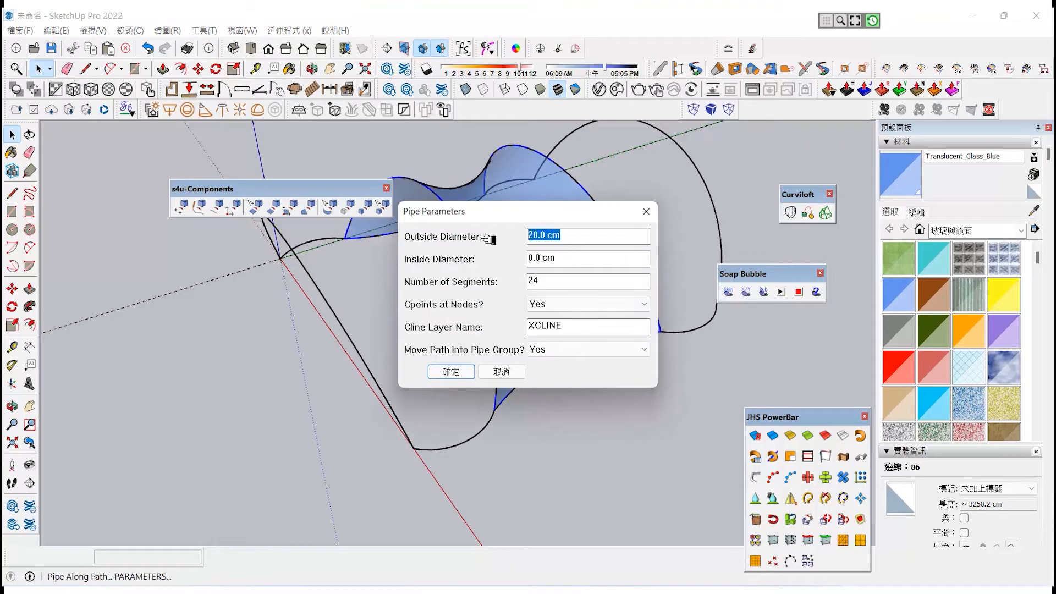
text(12)
key(Return)
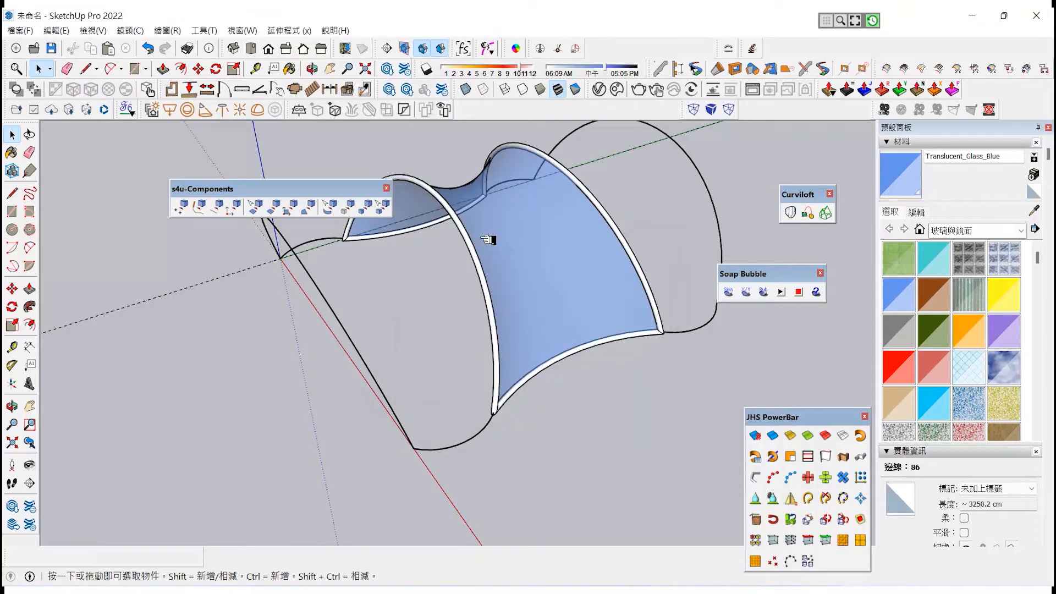
middle_drag(493, 238, 466, 326)
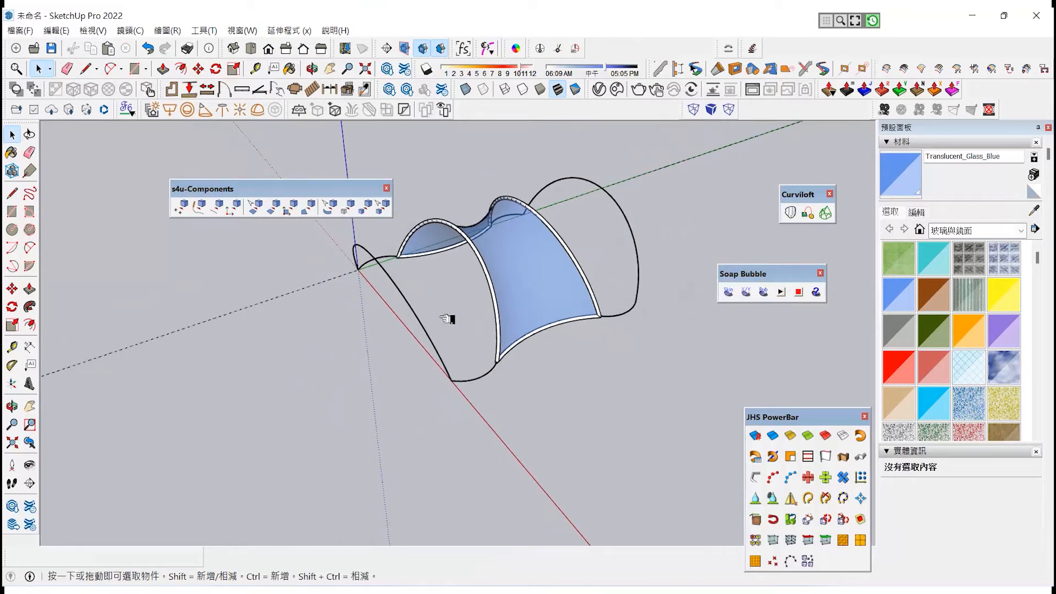
scroll(449, 277, up, 2)
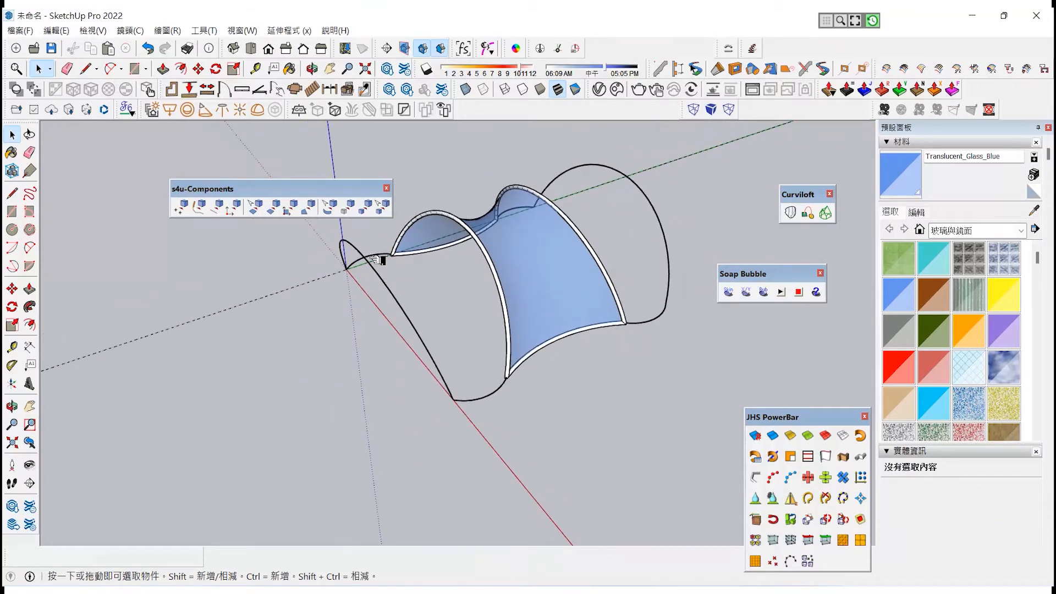
click(515, 273)
right_click(515, 273)
mouse_move(569, 147)
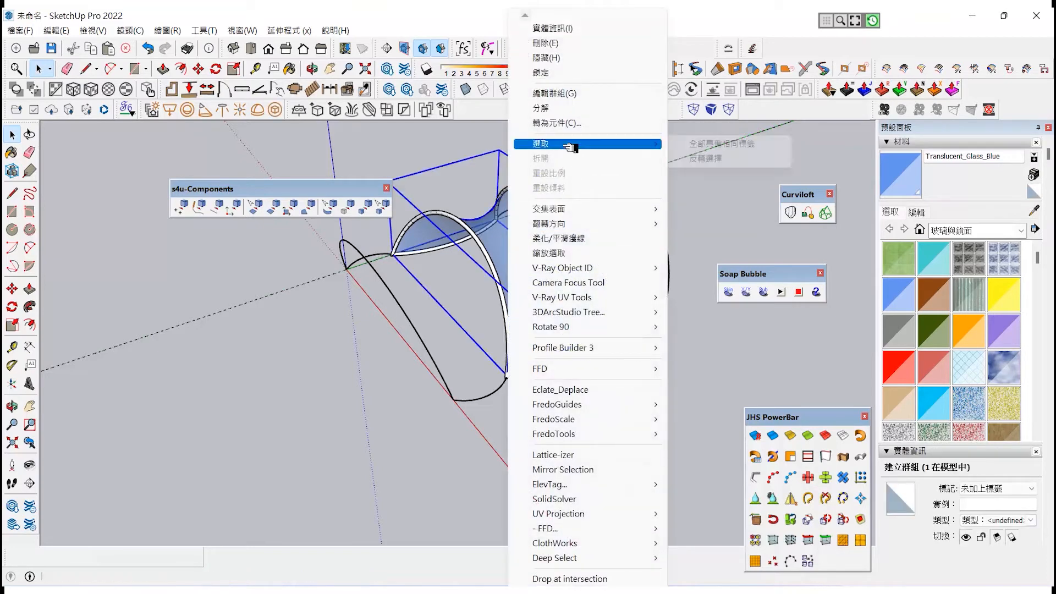
click(646, 366)
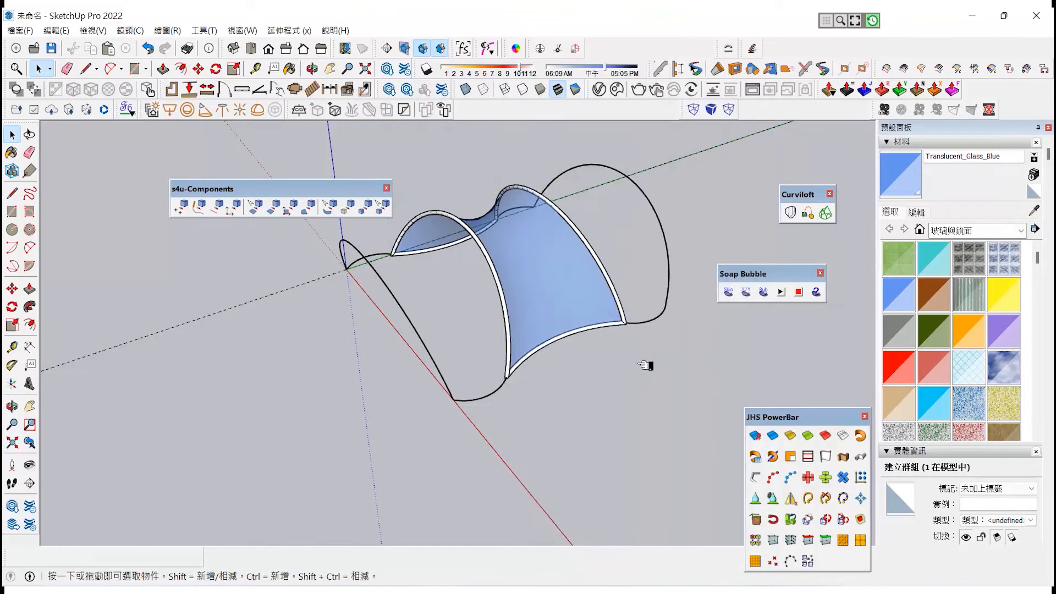
click(494, 394)
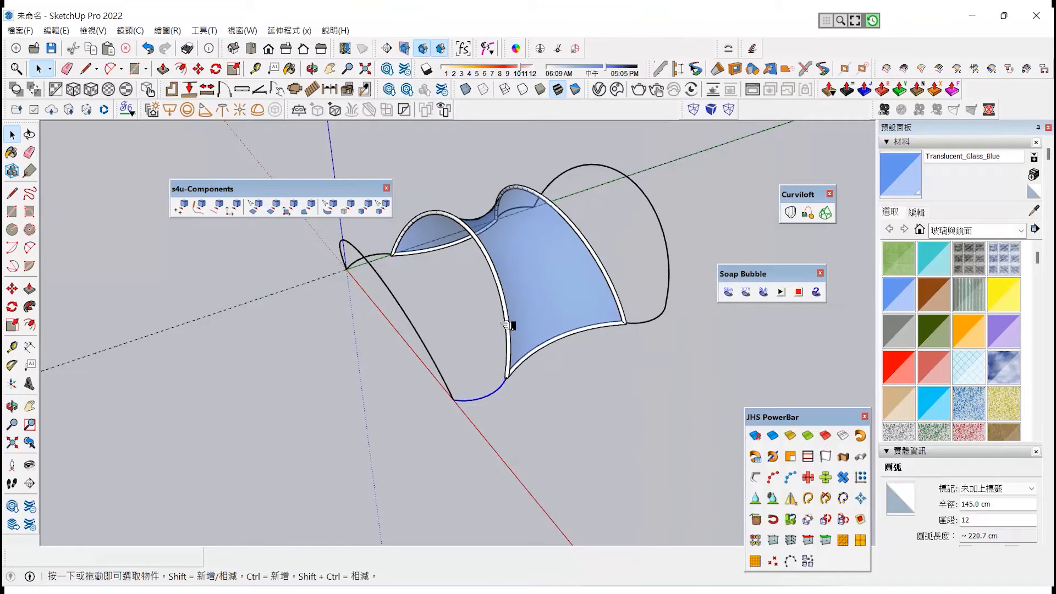
click(519, 319)
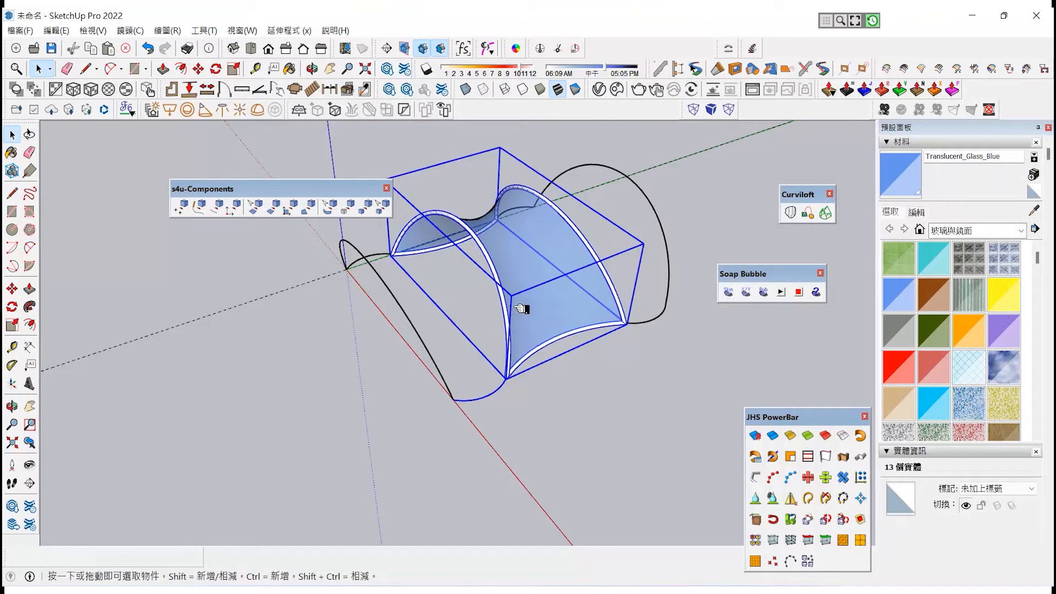
key(m)
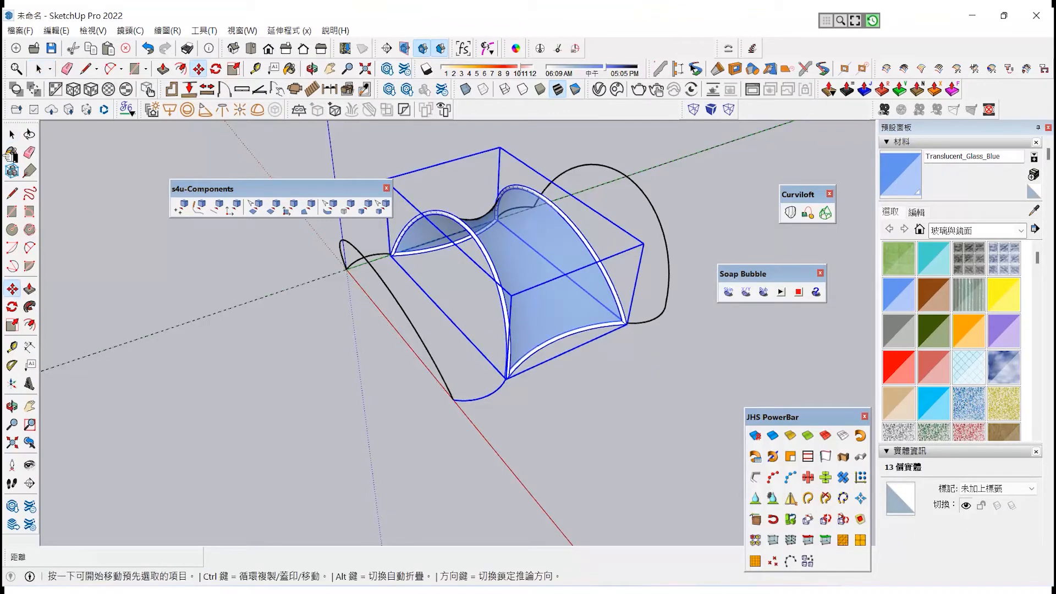
key(space)
click(582, 355)
click(575, 317)
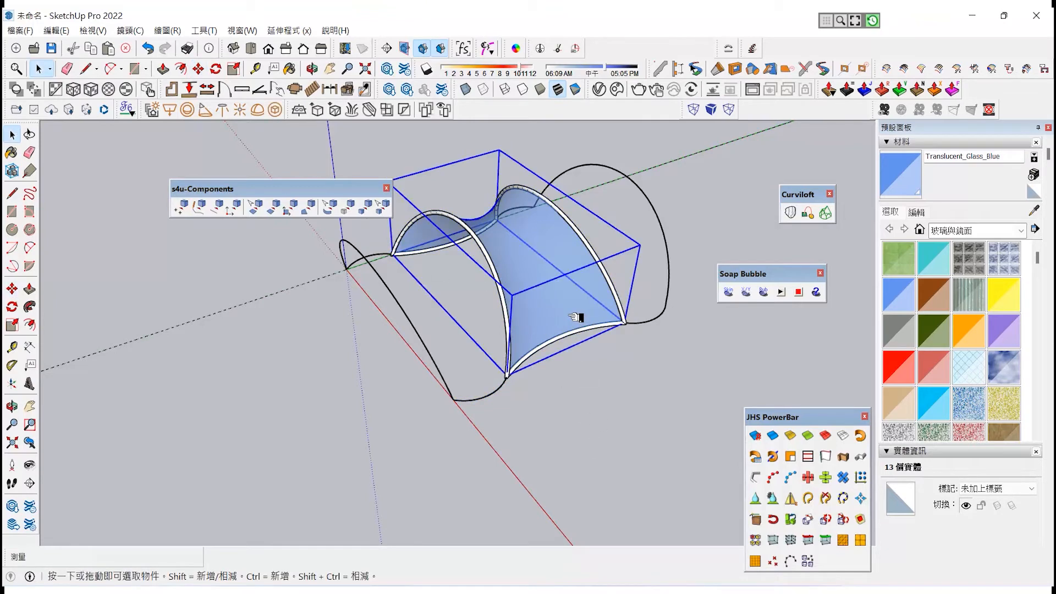
Step: Create a pipe with a 12 cm outside diameter along the end arch at the origin and the two short base arcs joining it
scroll(575, 318, up, 2)
scroll(575, 318, down, 1)
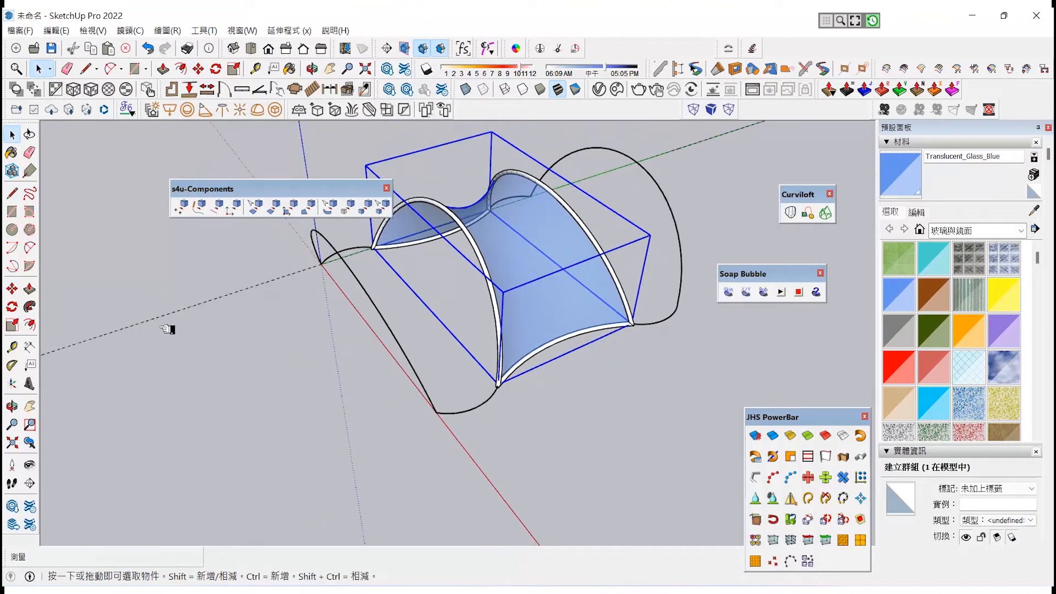
scroll(331, 298, down, 1)
middle_drag(75, 395, 361, 191)
drag(361, 190, 149, 212)
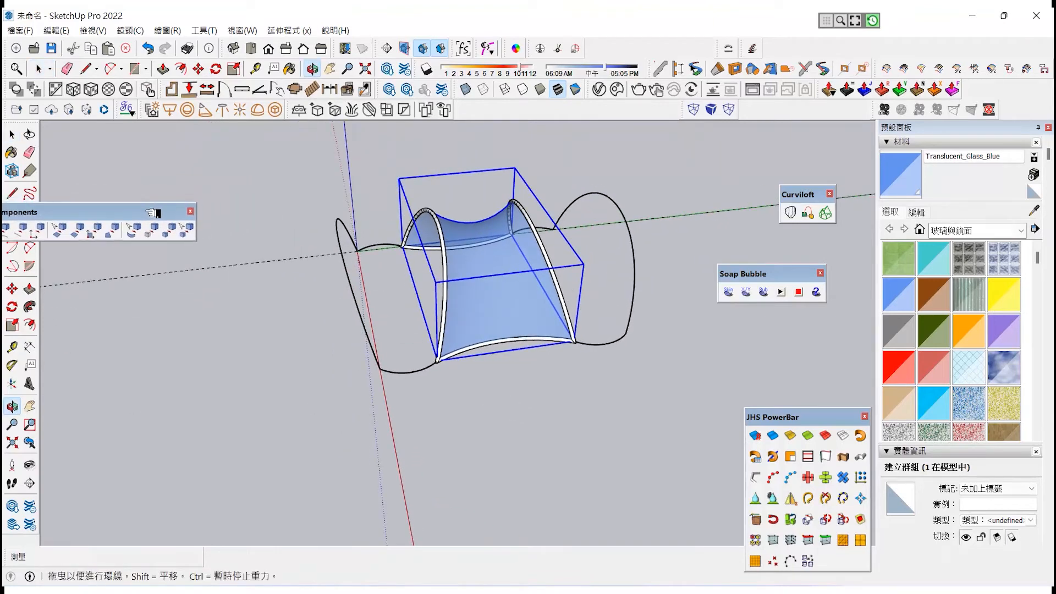
key(space)
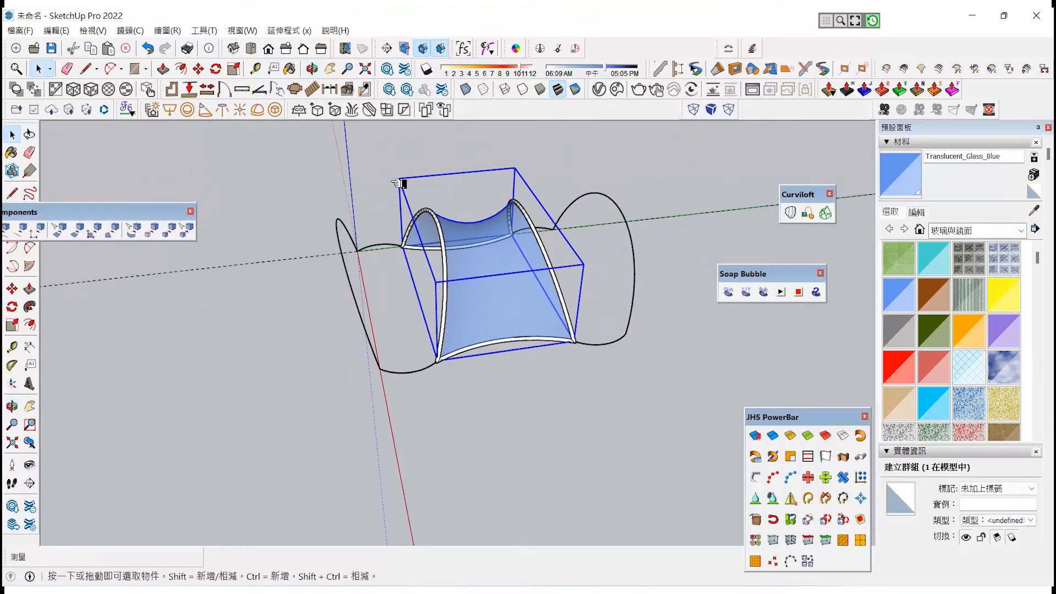
click(503, 370)
scroll(391, 255, up, 2)
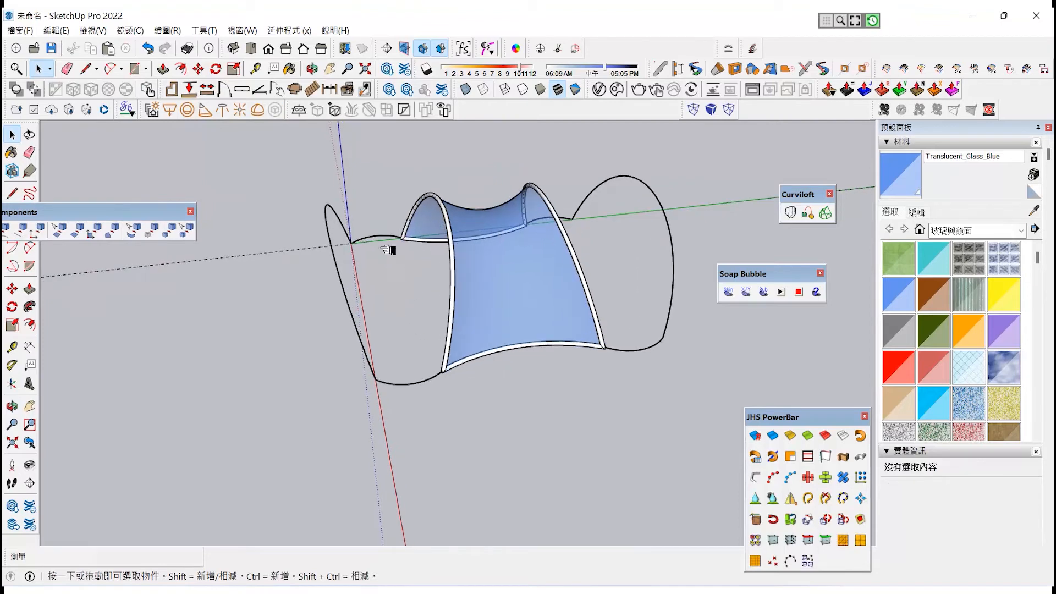
click(383, 239)
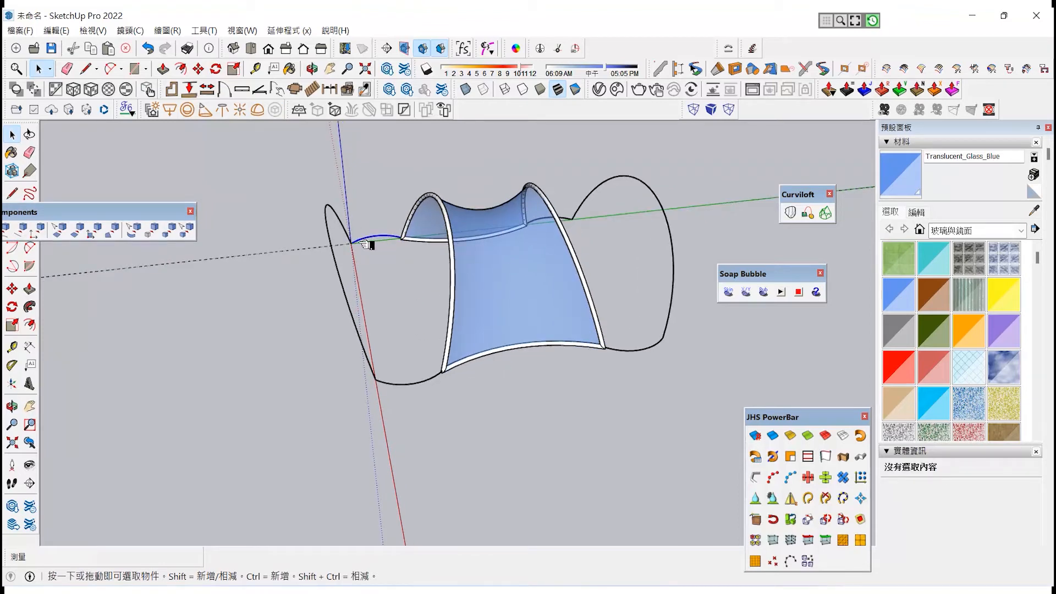
shift+click(441, 371)
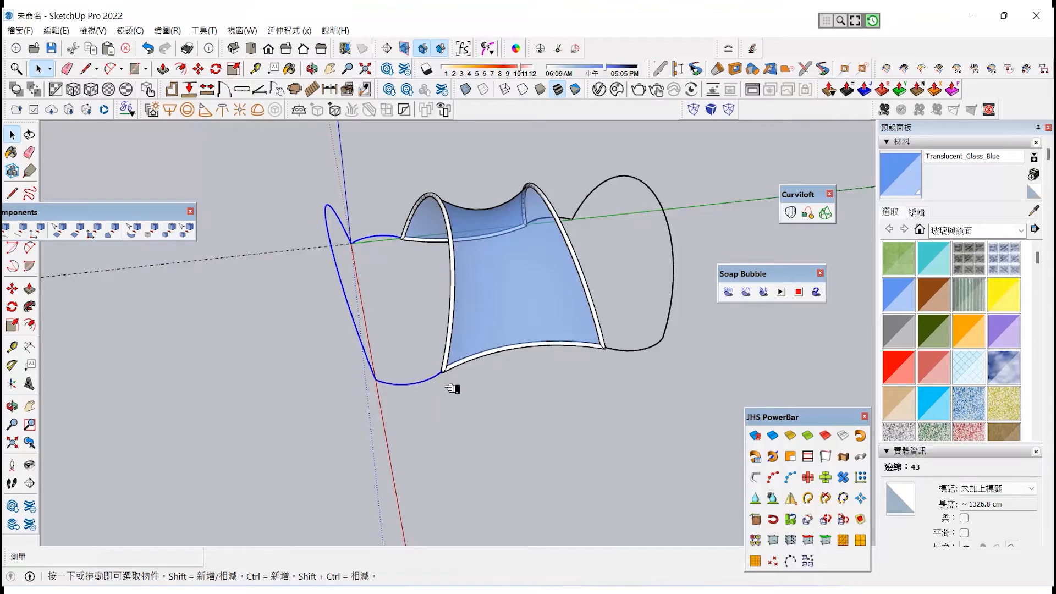
click(860, 458)
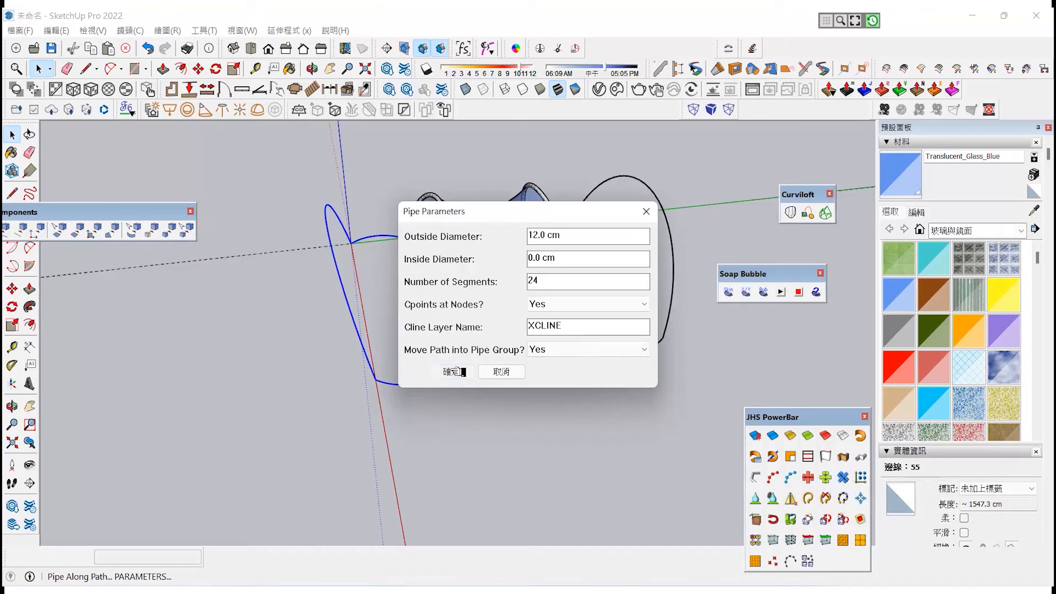
click(463, 372)
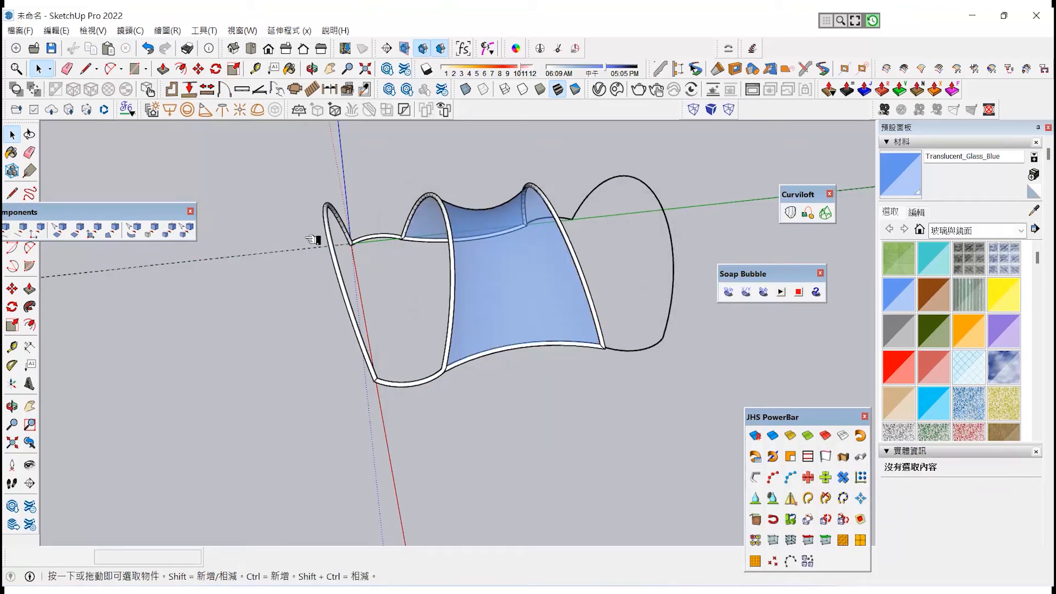
Step: Unhide all hidden objects in the model to bring back the lattice shell
click(57, 30)
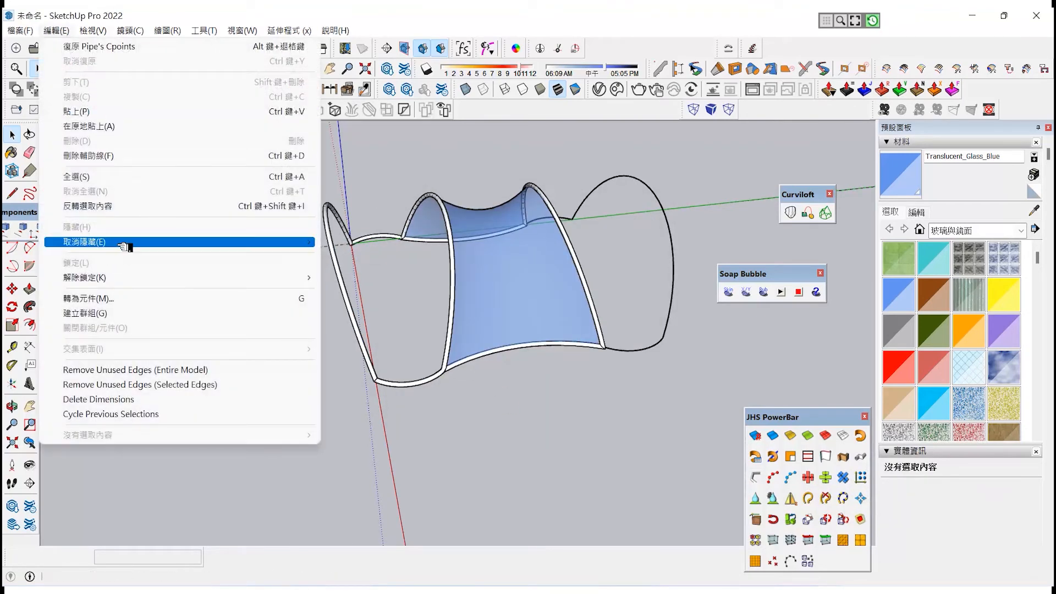
mouse_move(301, 244)
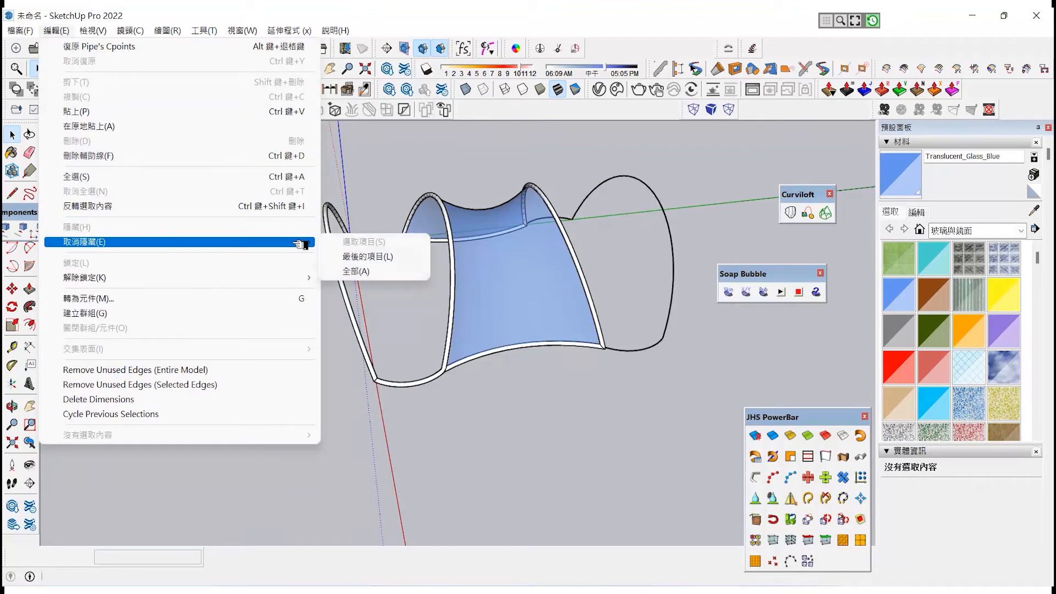
click(366, 271)
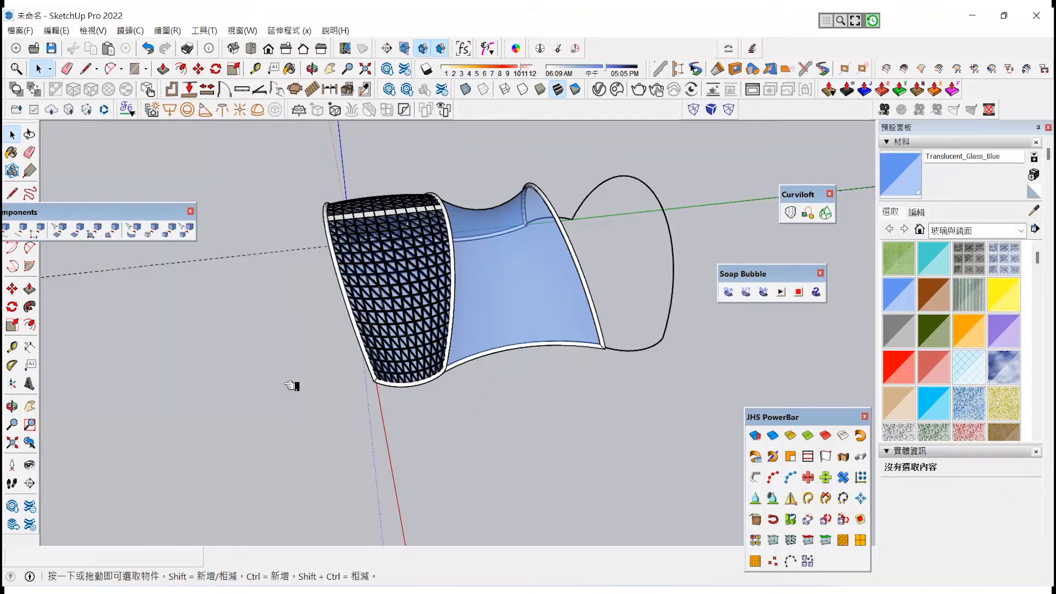
Step: Select the lattice shell and glass skin groups and measure along the base from the shell's outer front corner
drag(399, 355, 397, 354)
scroll(478, 372, up, 4)
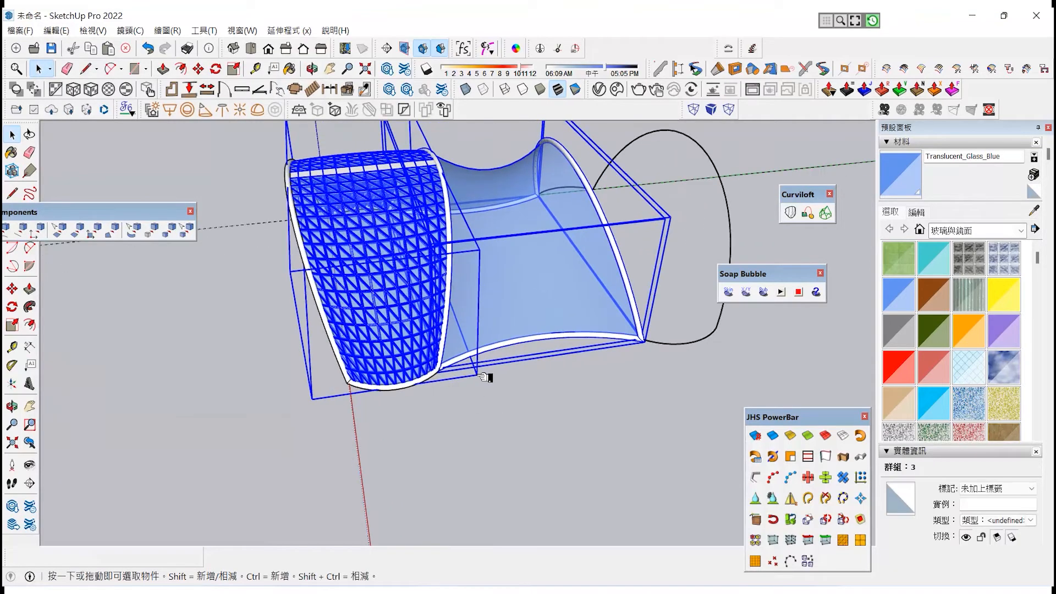
click(12, 346)
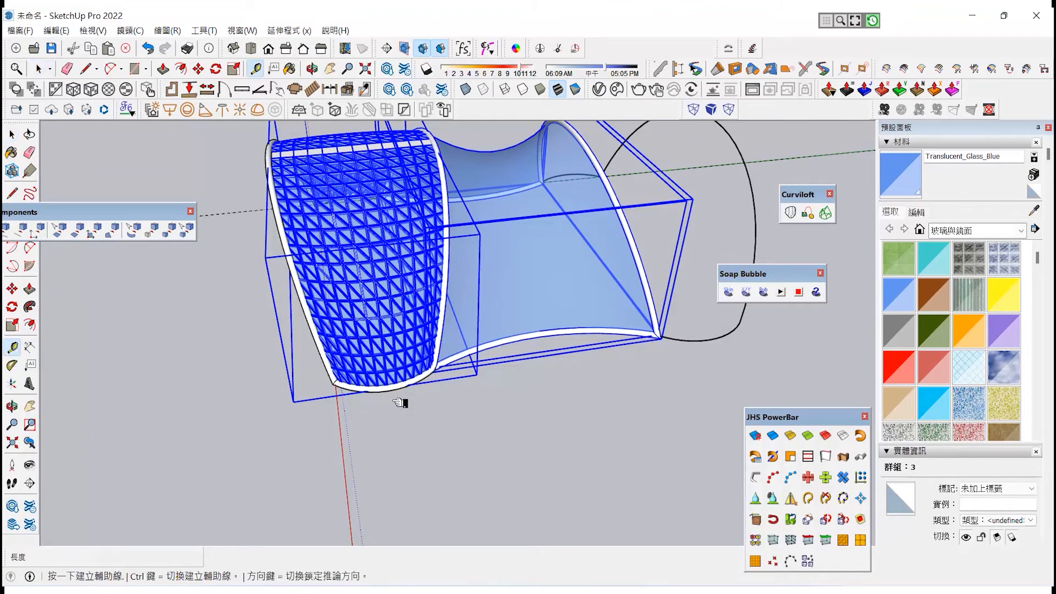
click(334, 384)
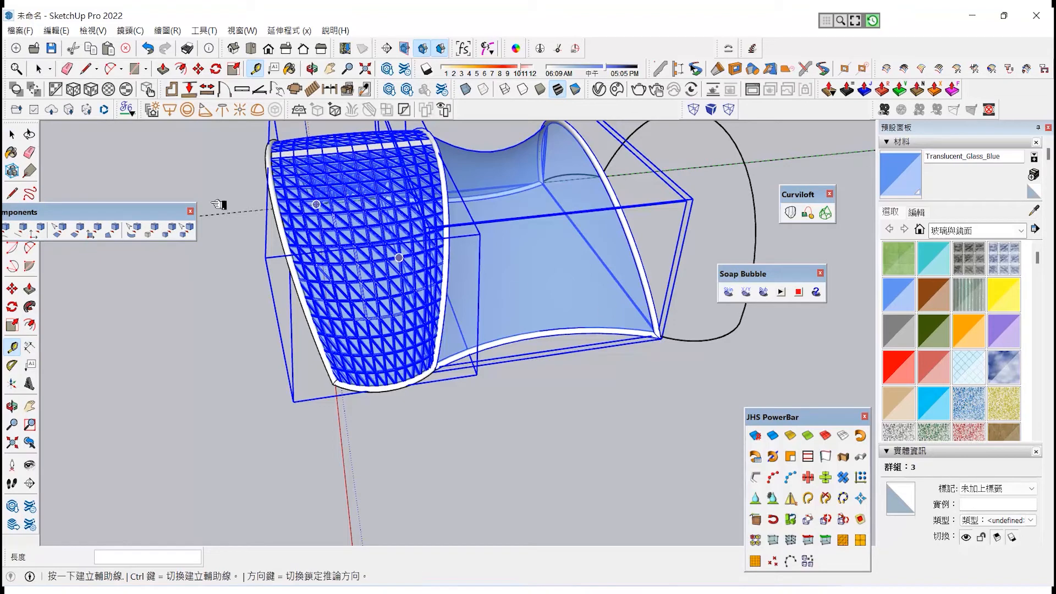
click(12, 133)
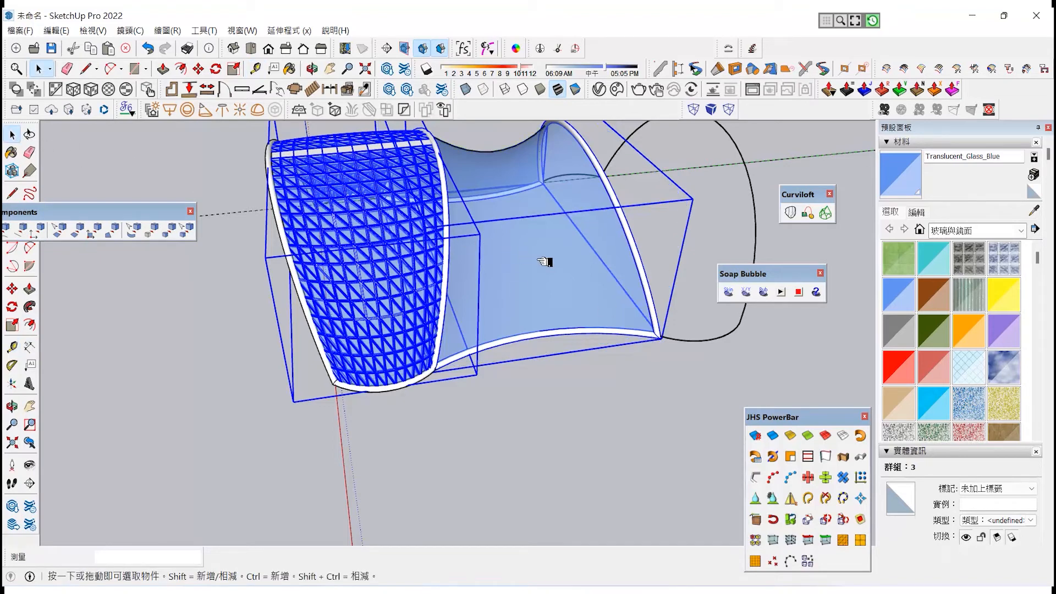
Step: Try to copy the selected groups 700 cm along the green axis, and undo the copy
click(12, 289)
scroll(232, 382, down, 3)
click(291, 443)
key(ctrl)
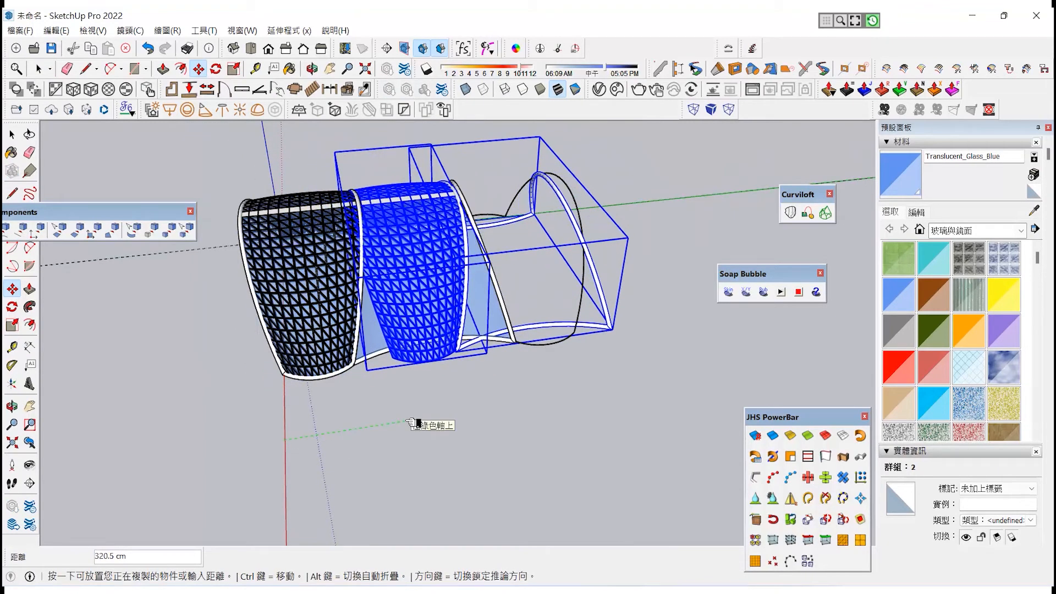
click(414, 424)
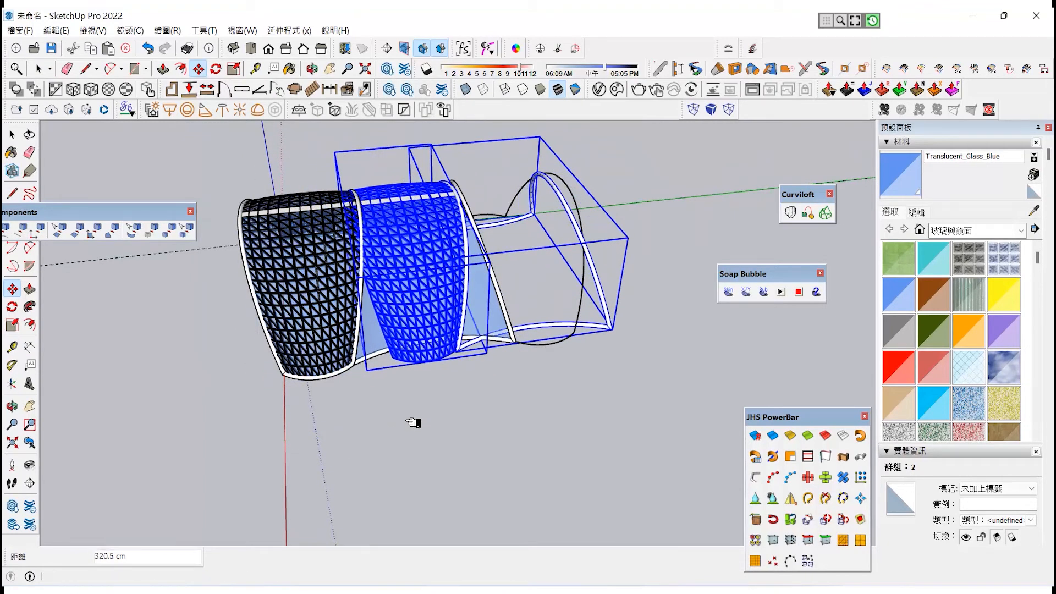
text(700)
key(Return)
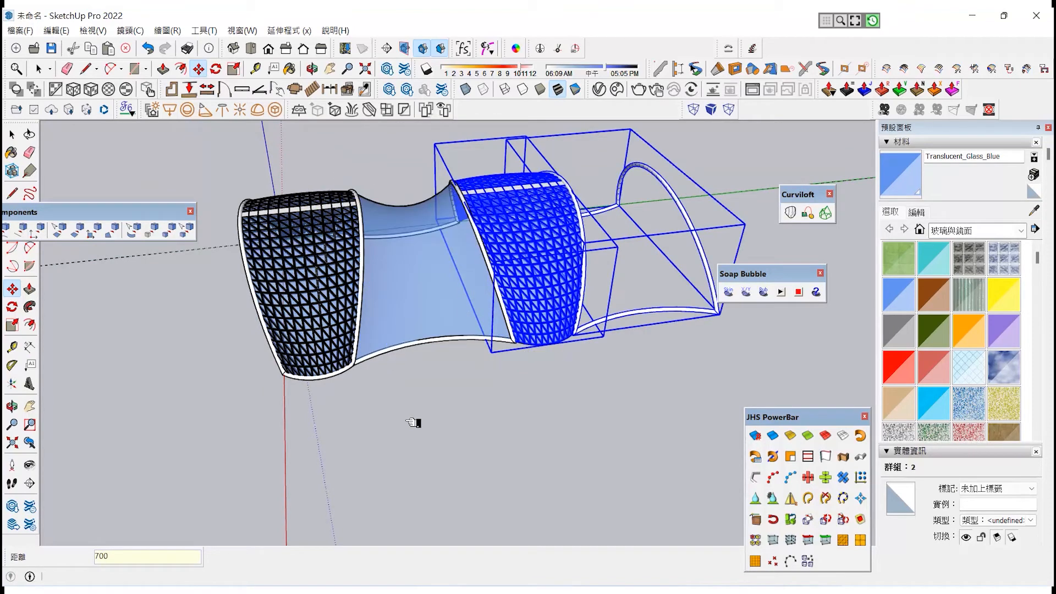
key(ctrl+z)
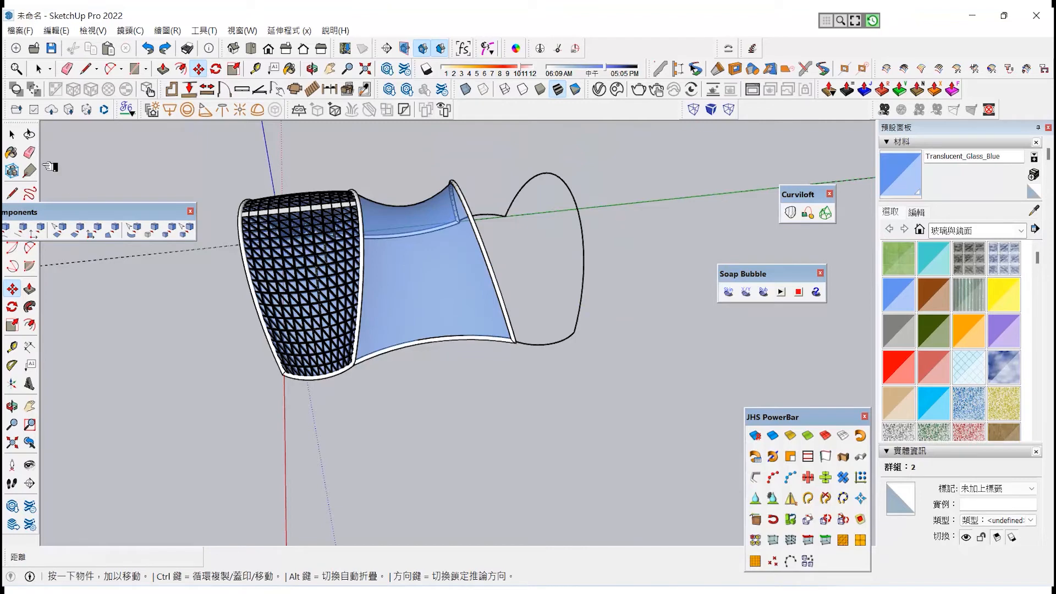
Step: Copy the lattice shell, the glass skin and both pipe frames 700 cm along the green axis
click(20, 137)
click(441, 346)
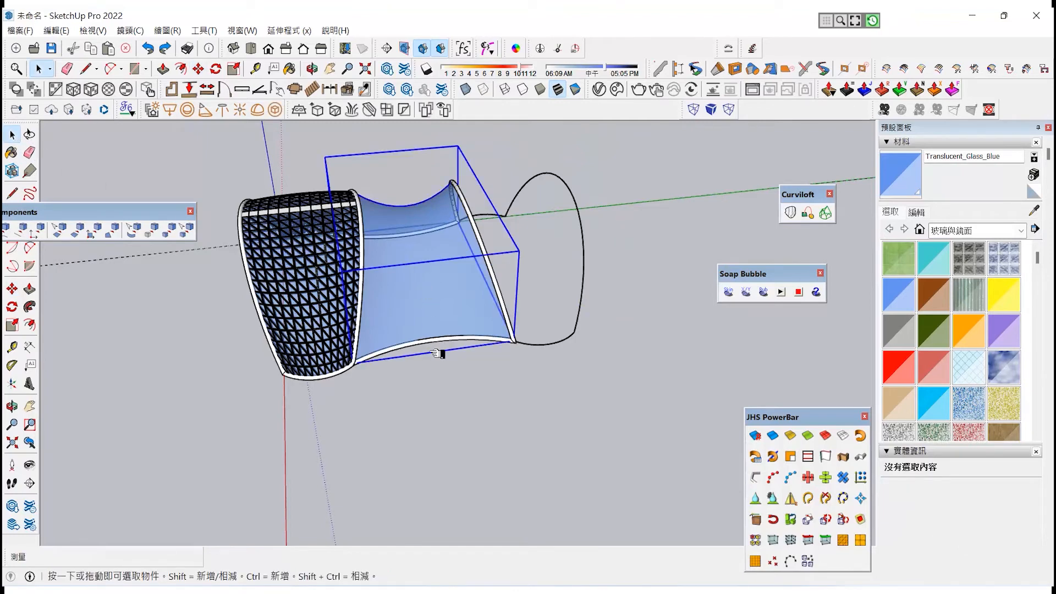
shift+click(310, 365)
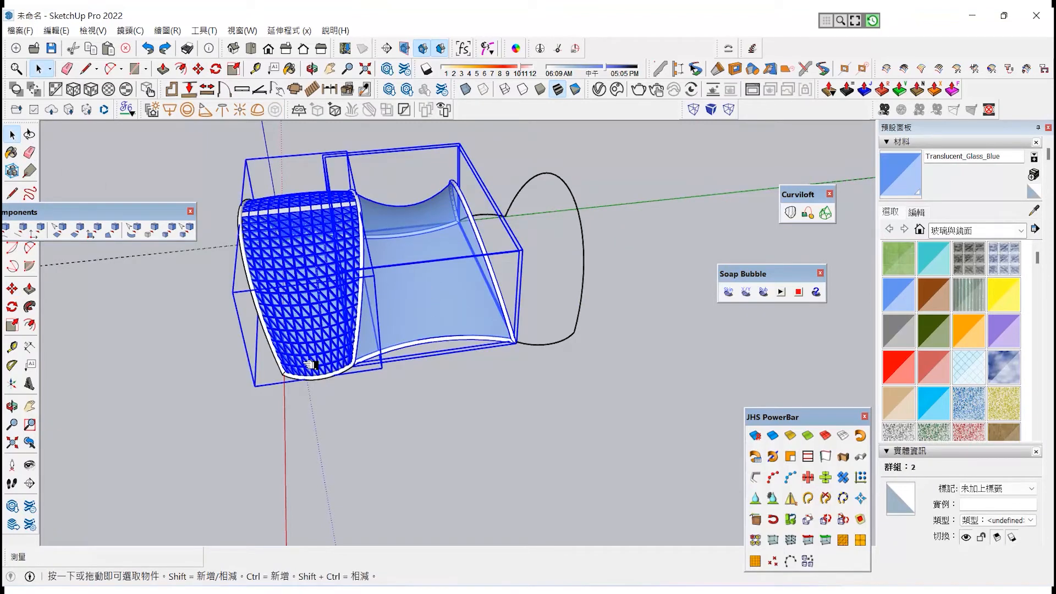
shift+click(306, 378)
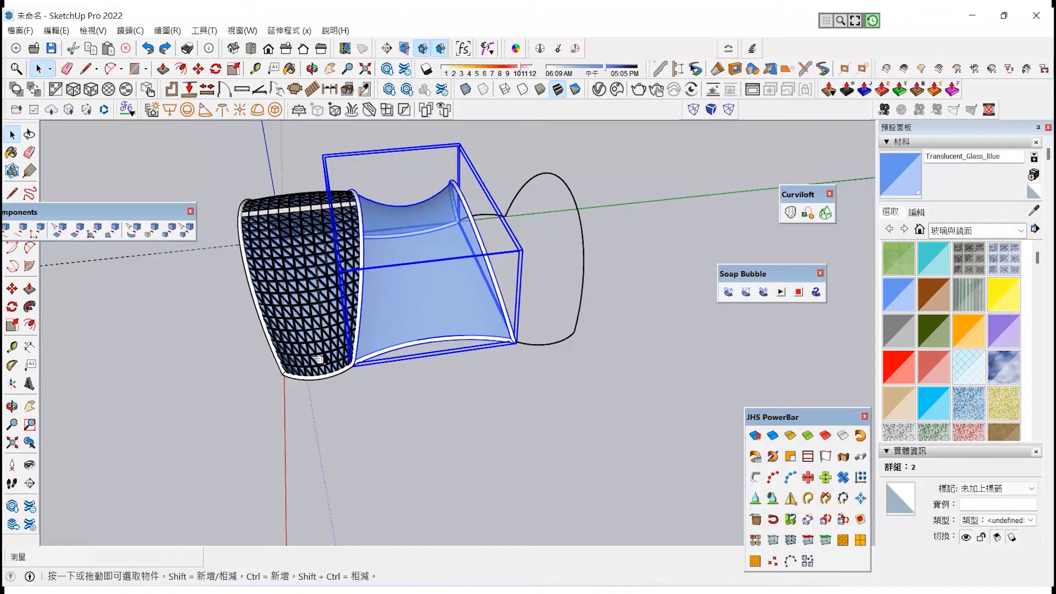
shift+click(318, 366)
shift+click(281, 357)
scroll(345, 364, up, 5)
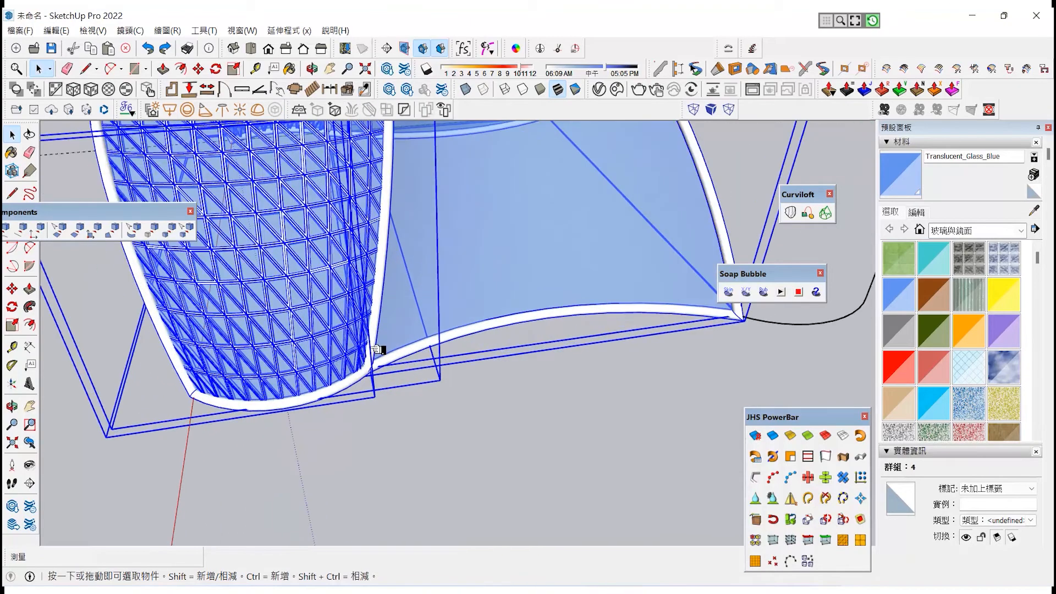
shift+click(420, 351)
scroll(417, 363, down, 6)
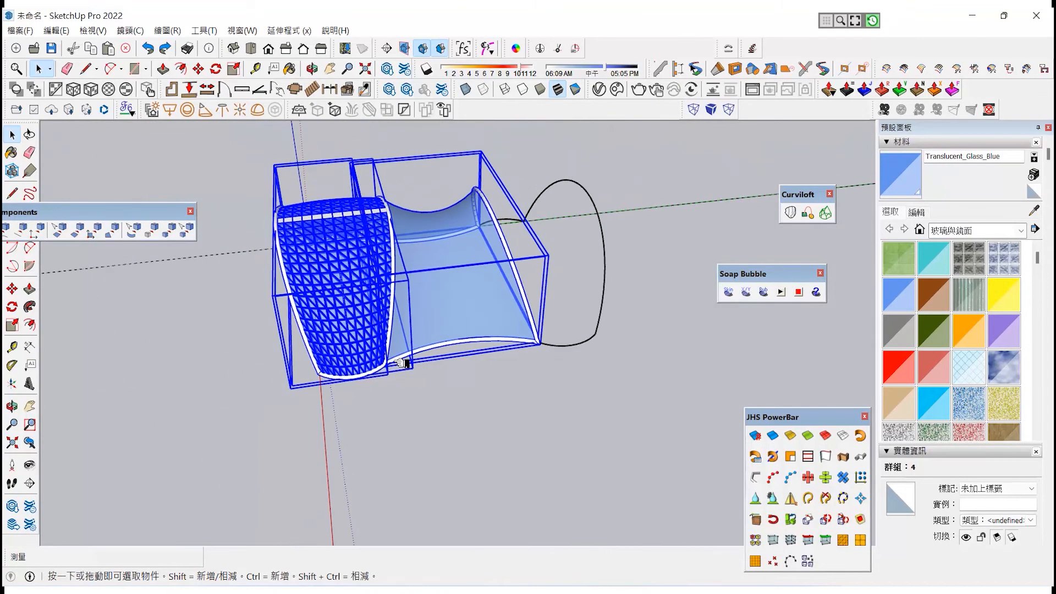
click(12, 288)
click(311, 460)
key(ctrl)
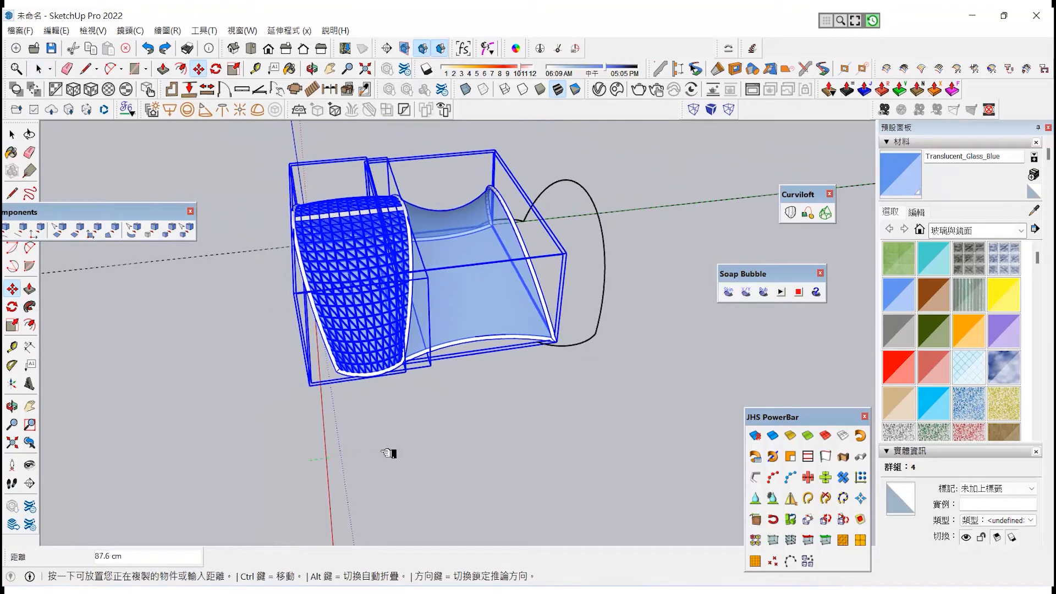
click(490, 440)
text(700)
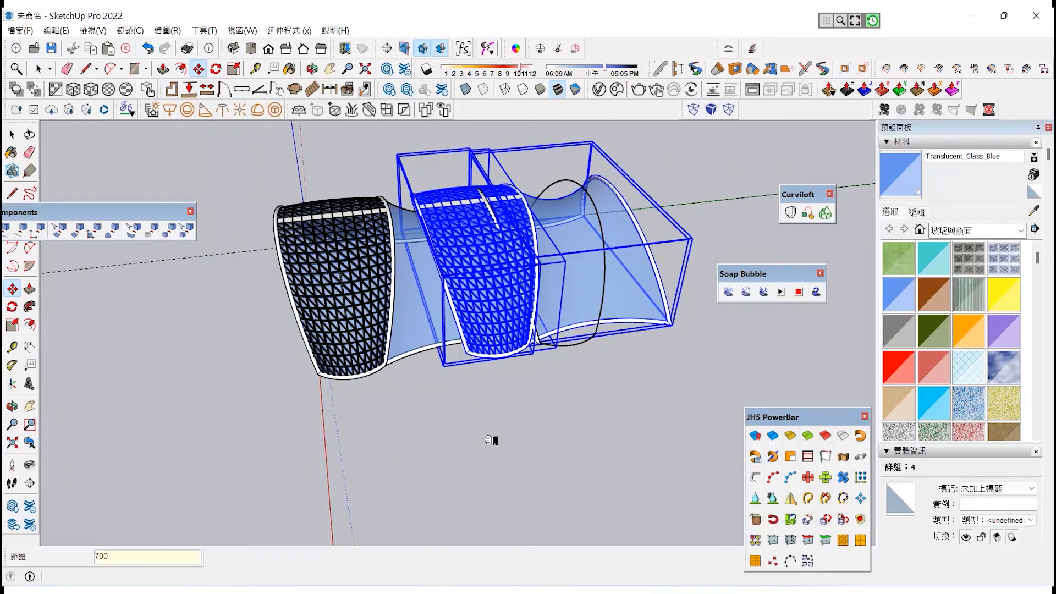
key(Return)
Step: Repeat the 700 cm copy as a linear array with a 4X multiplier
text(3x)
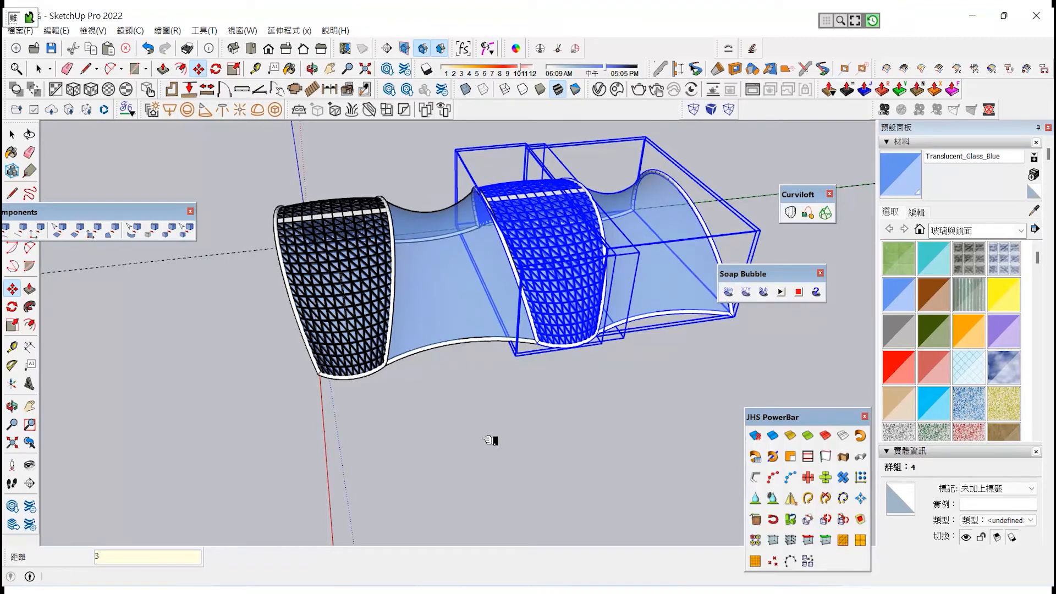
key(BackSpace)
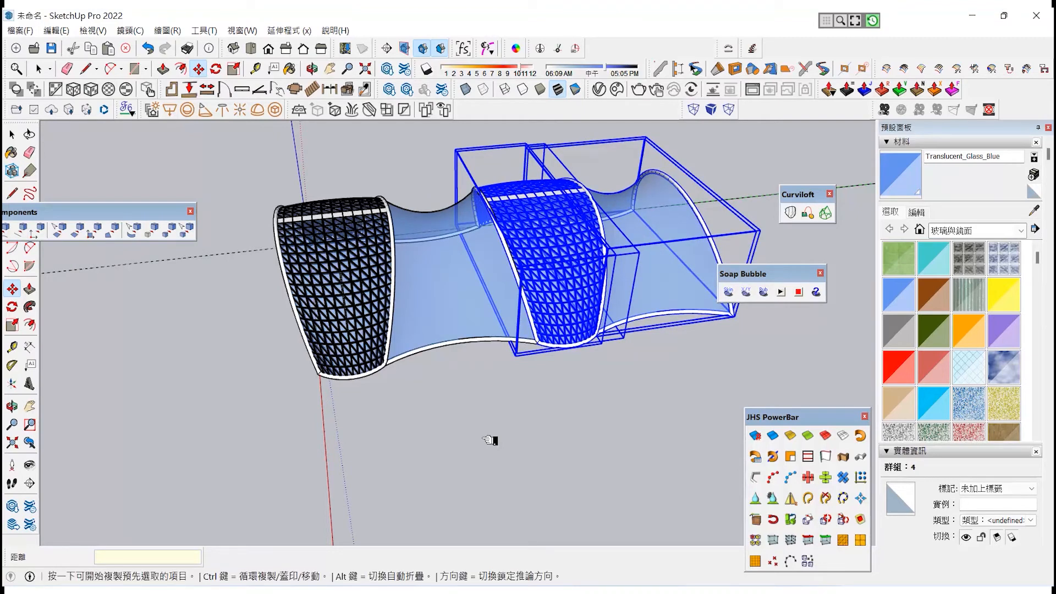
key(Return)
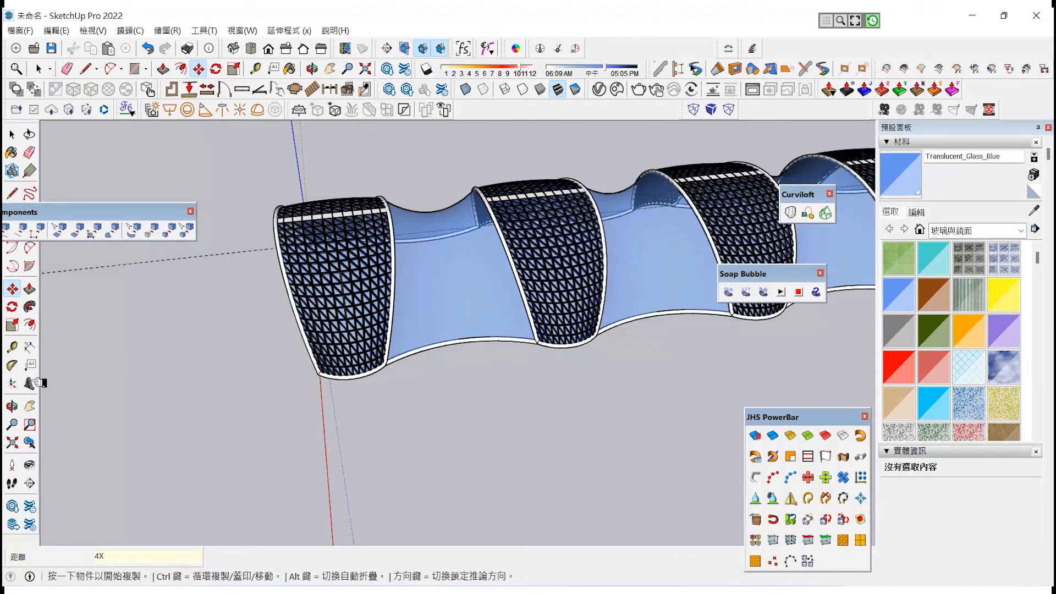
Step: Turn on shadows in the model and view the arrayed canopy from its open end, its interior and outside
click(13, 406)
drag(302, 360, 455, 236)
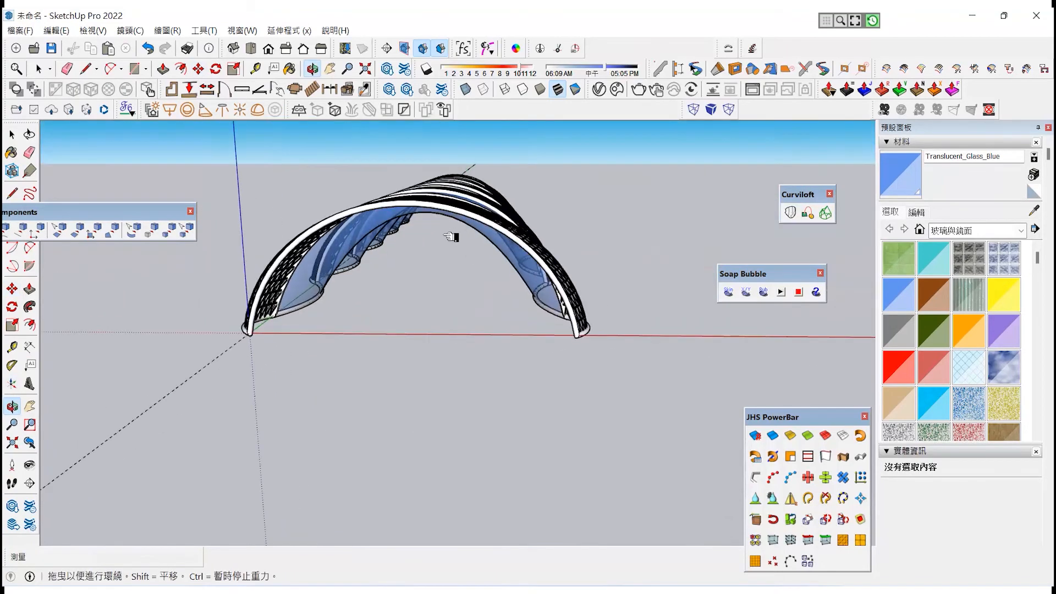
scroll(451, 227, up, 8)
scroll(467, 209, up, 5)
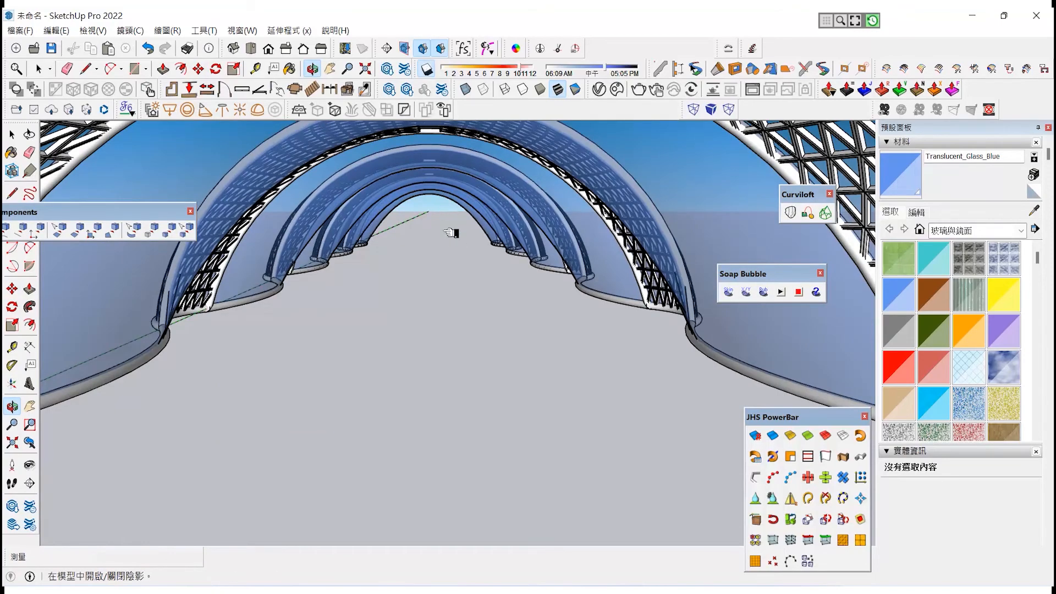
drag(402, 312, 740, 233)
Step: Dock the floating Curviloft and Soap Bubble toolbars alongside the other tool rows above the model
drag(814, 199, 495, 112)
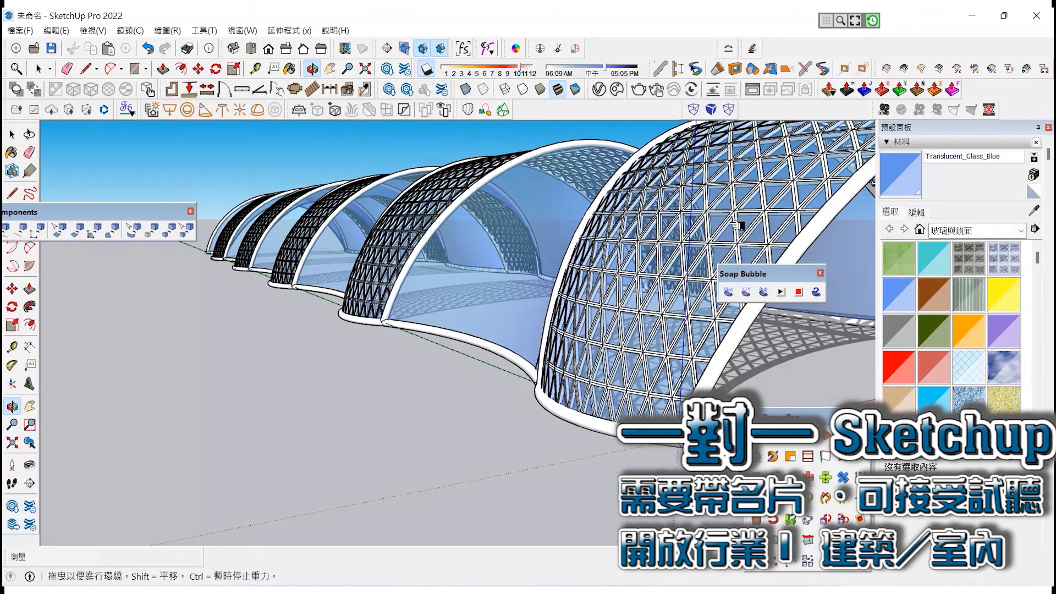
drag(781, 275, 578, 109)
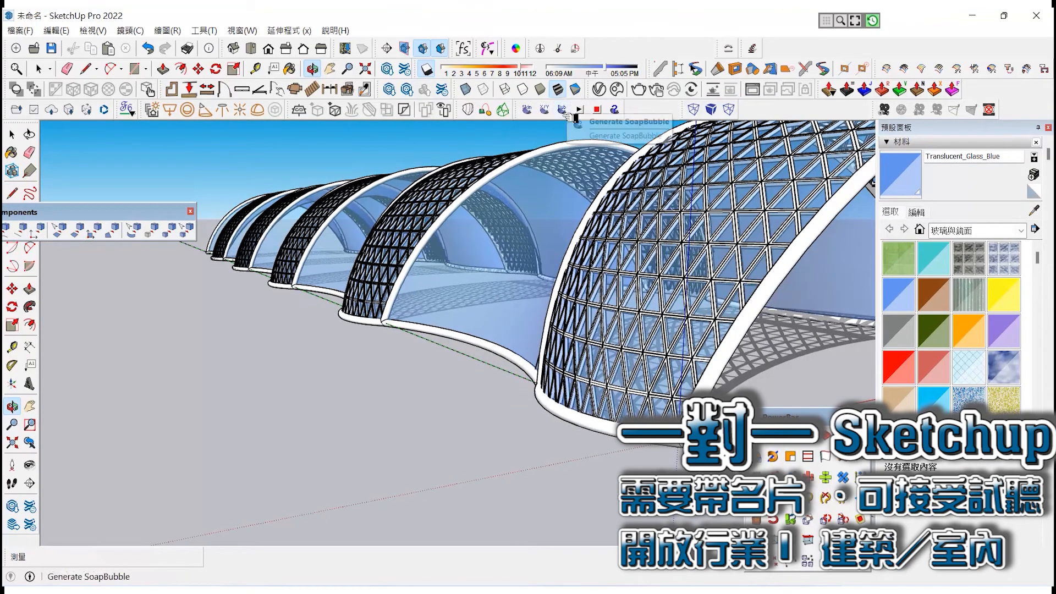
Step: Examine the canopy's interior, the lattice shadows on the ground and the outer glass and lattice modules from several angles
drag(484, 357, 645, 233)
drag(566, 232, 471, 268)
scroll(544, 241, up, 3)
scroll(540, 245, down, 6)
scroll(472, 268, up, 8)
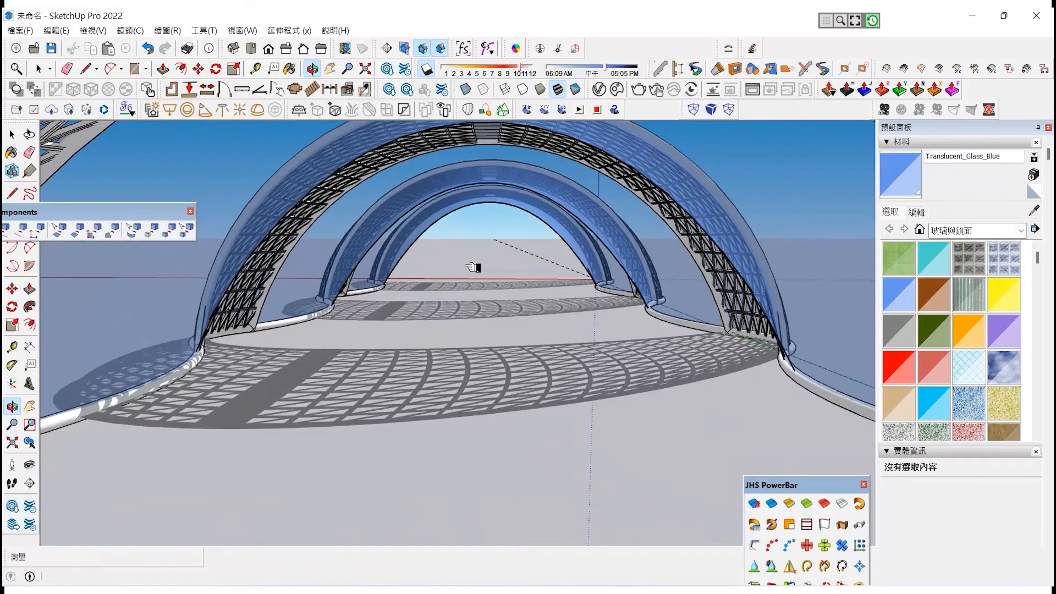
scroll(472, 268, up, 4)
scroll(472, 268, down, 5)
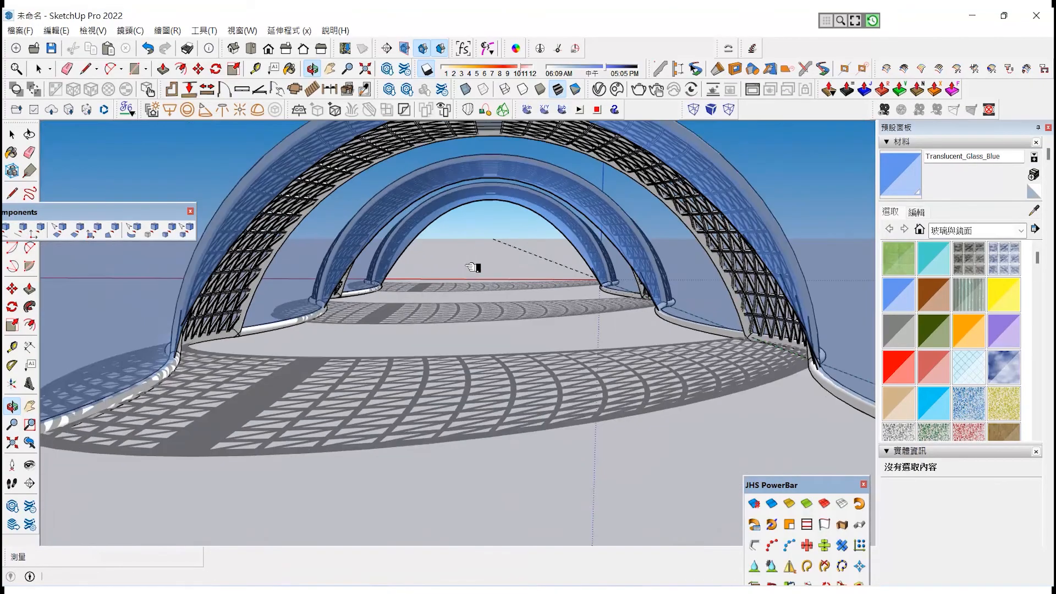
drag(478, 264, 430, 251)
scroll(354, 215, down, 5)
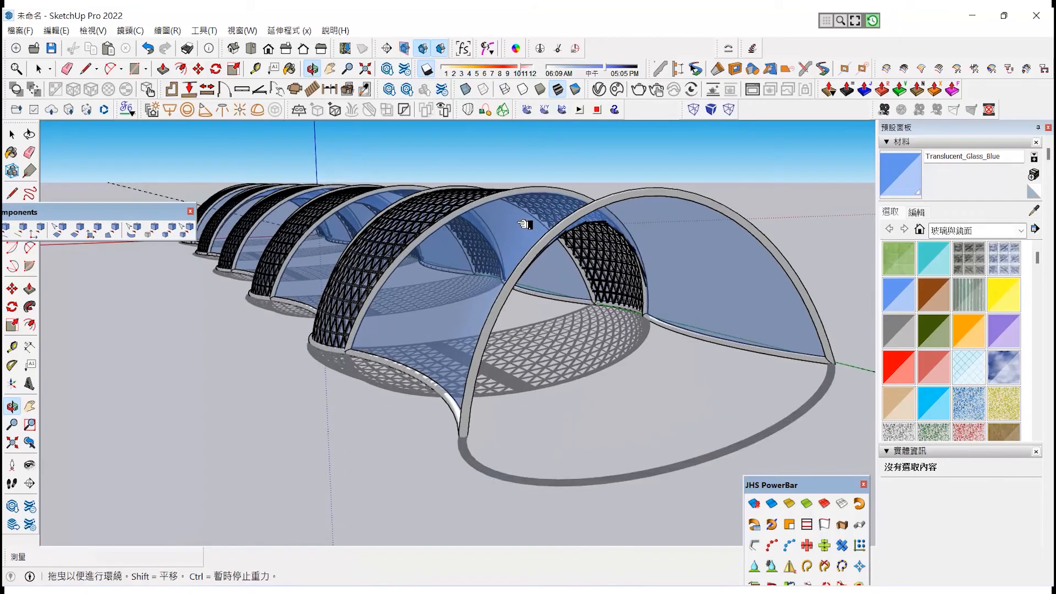
middle_drag(515, 225, 594, 231)
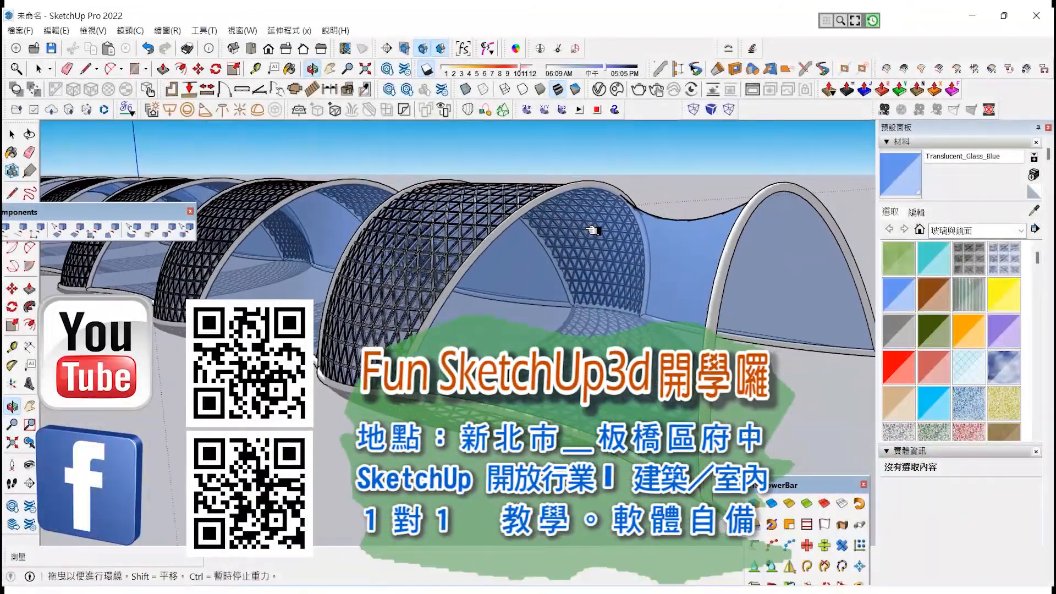